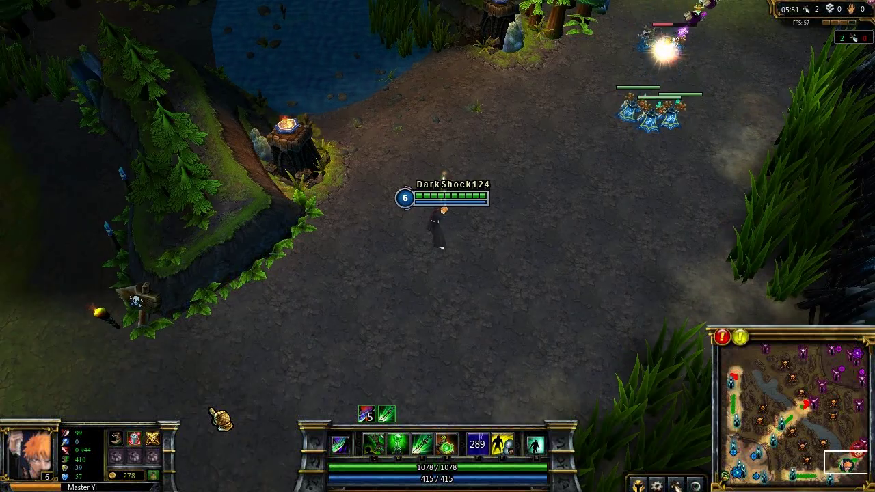
# Step: Check the match scoreboard and centre the view closely on the Master Yi champion
pyautogui.press('Tab')
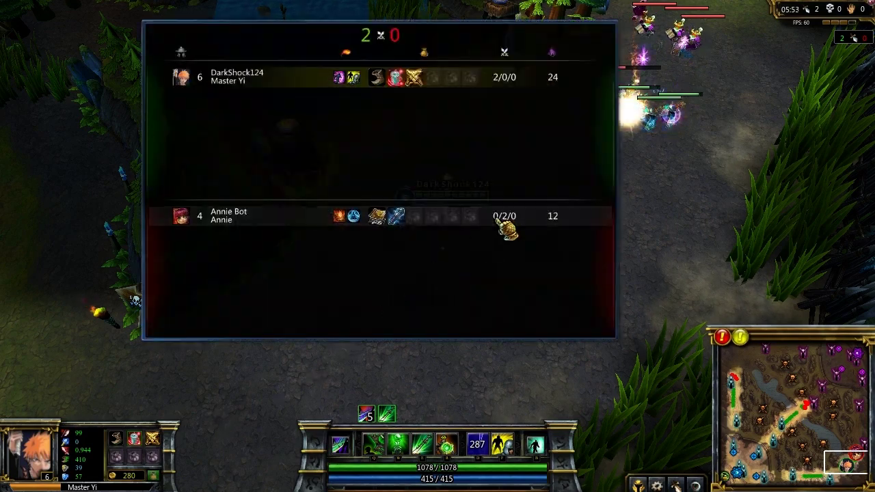
pyautogui.rightClick(499, 230)
pyautogui.press('space')
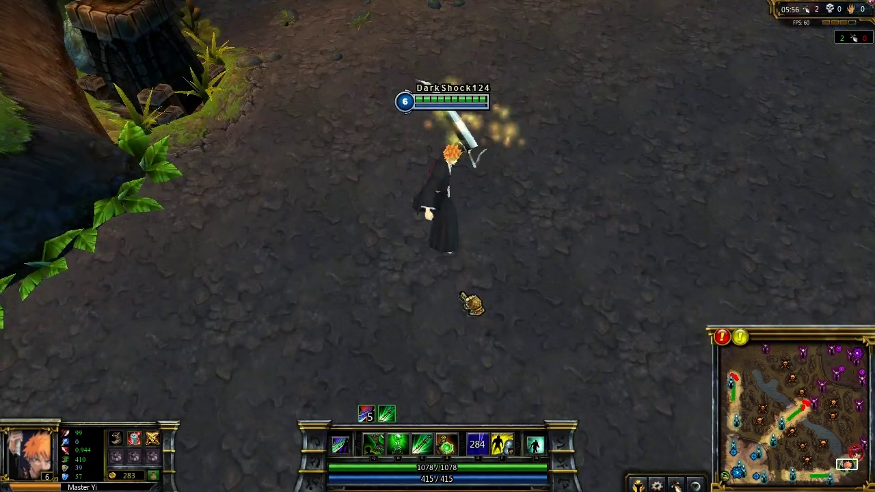
# Step: Walk the Master Yi champion around the lane to examine its custom skin from several directions
pyautogui.rightClick(448, 301)
pyautogui.rightClick(270, 180)
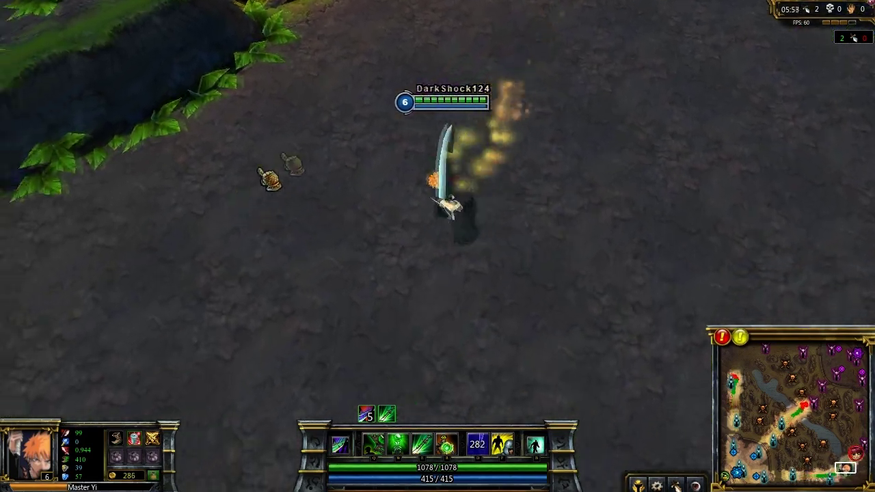
pyautogui.rightClick(454, 314)
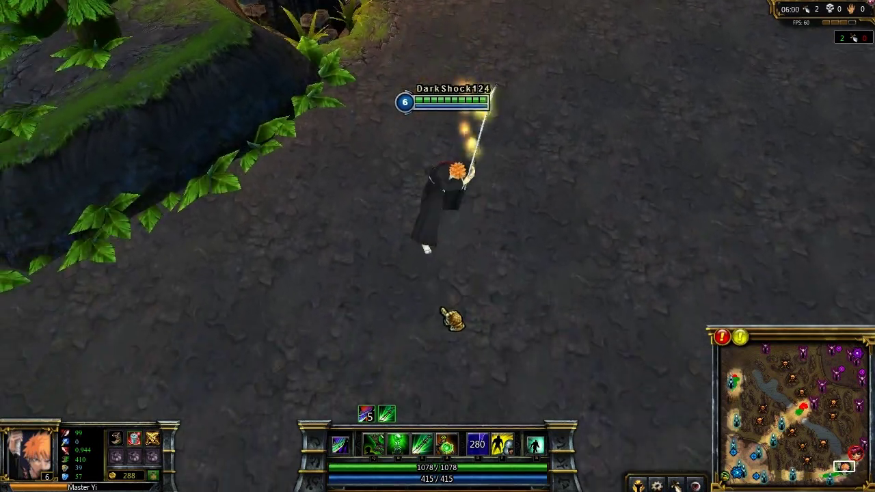
pyautogui.rightClick(450, 313)
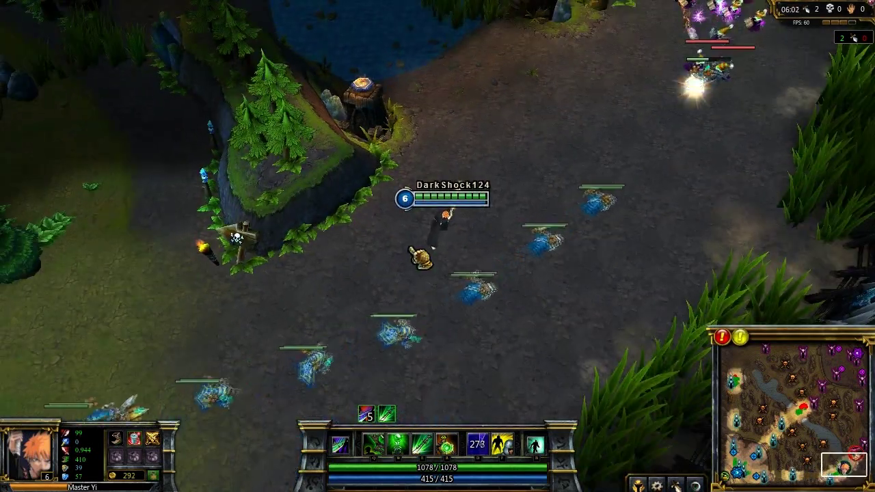
pyautogui.rightClick(387, 226)
pyautogui.rightClick(362, 294)
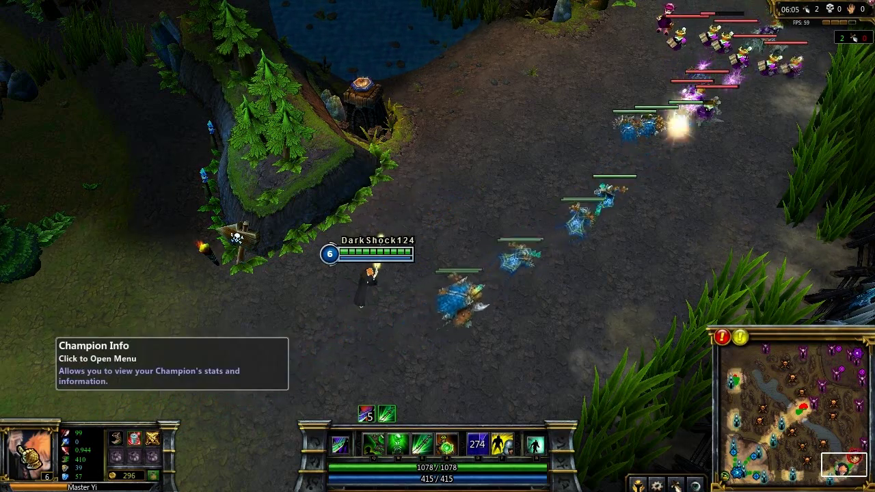
# Step: Review the champion's statistics in Champion Info, close it and inspect the custom skin up close
pyautogui.click(31, 448)
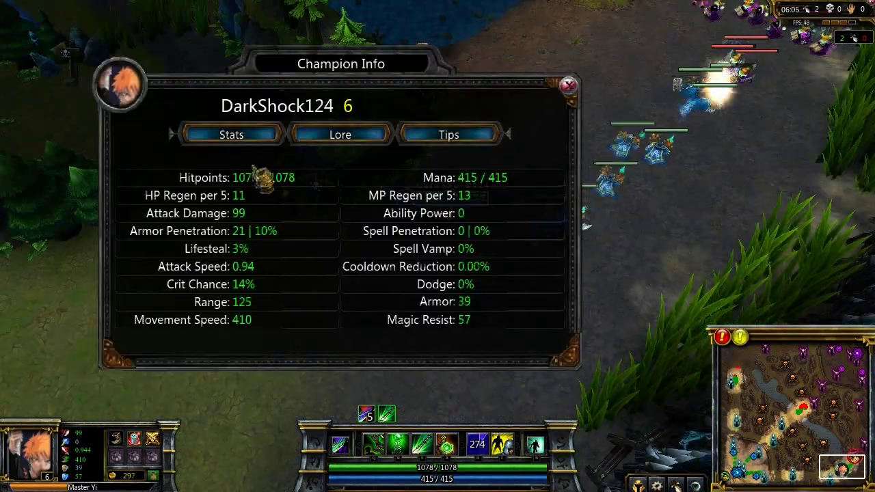
pyautogui.click(568, 85)
pyautogui.rightClick(490, 279)
pyautogui.scroll(3, 490, 277)
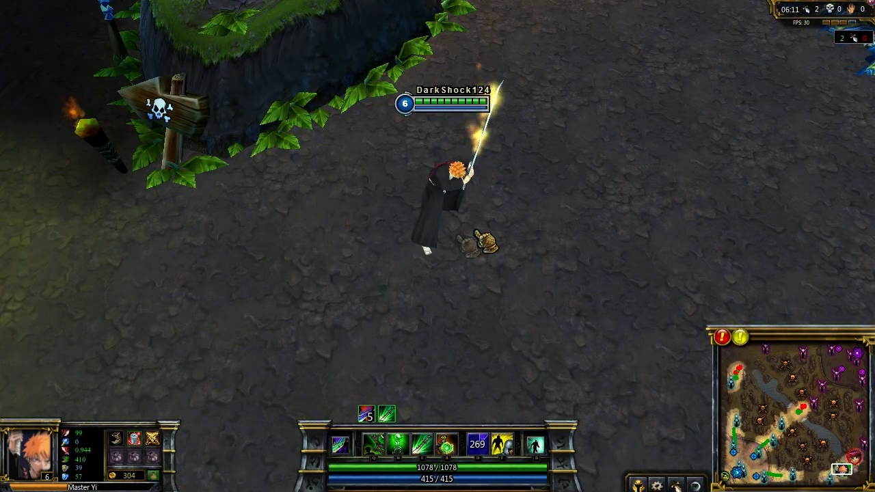
pyautogui.scroll(-4, 484, 235)
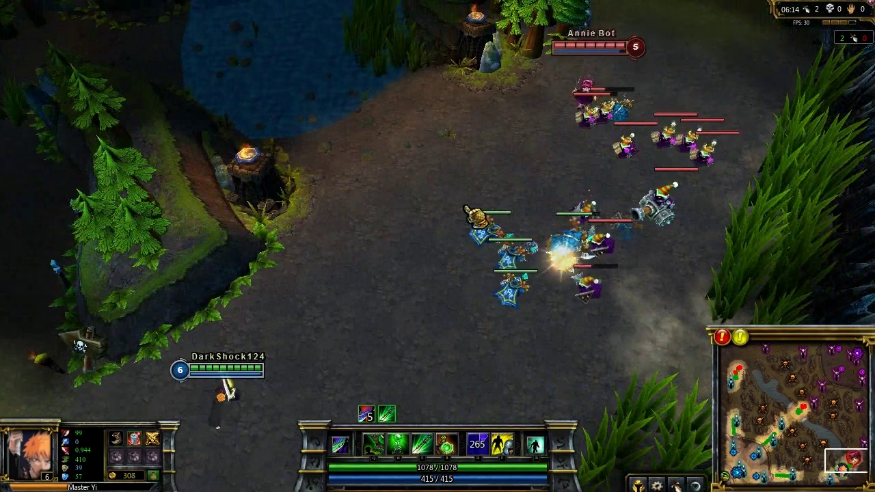
# Step: Advance on the enemy wave and kill Annie Bot using Alpha Strike, the ultimate ability and basic attacks
pyautogui.rightClick(466, 203)
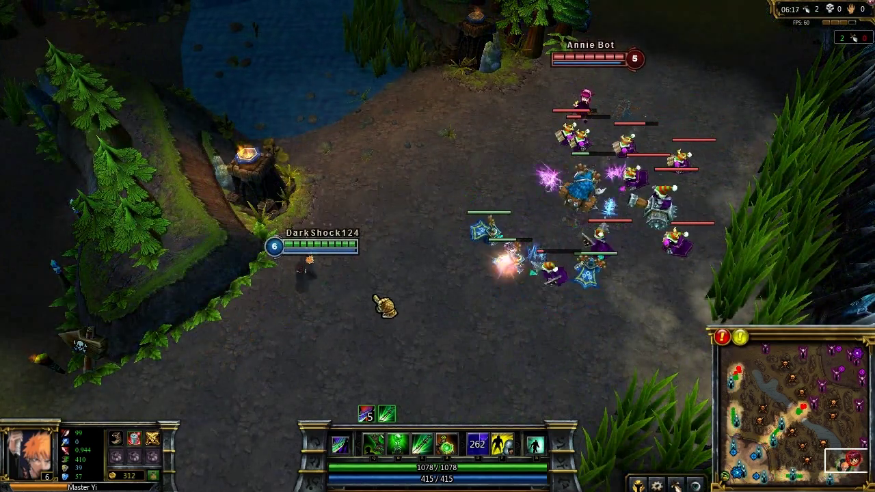
pyautogui.press('space')
pyautogui.rightClick(322, 277)
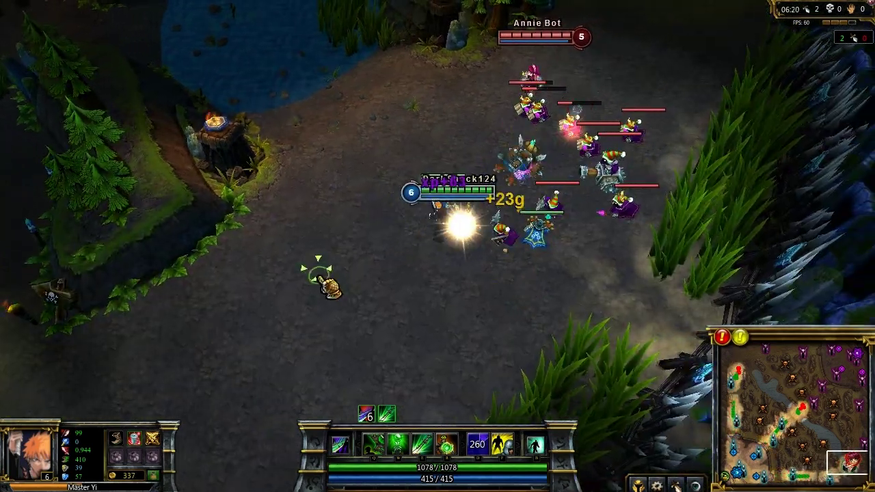
pyautogui.press('q')
pyautogui.click(534, 120)
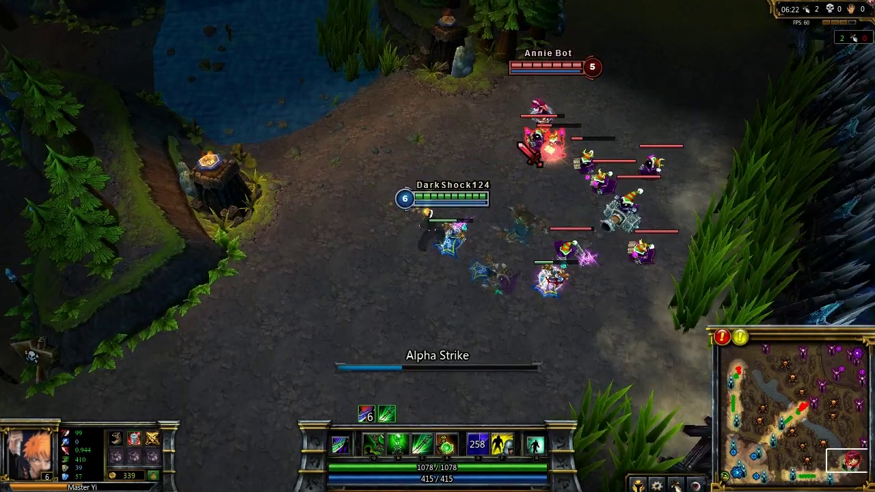
pyautogui.press('space')
pyautogui.press('w')
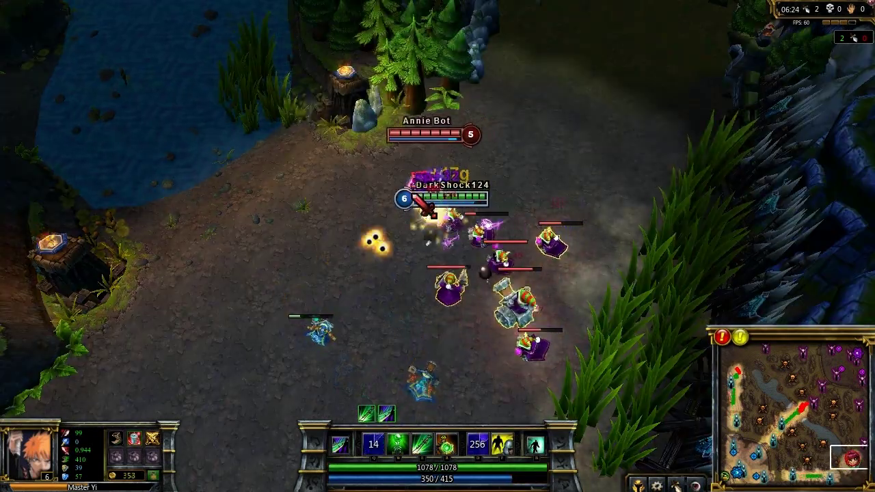
pyautogui.rightClick(439, 195)
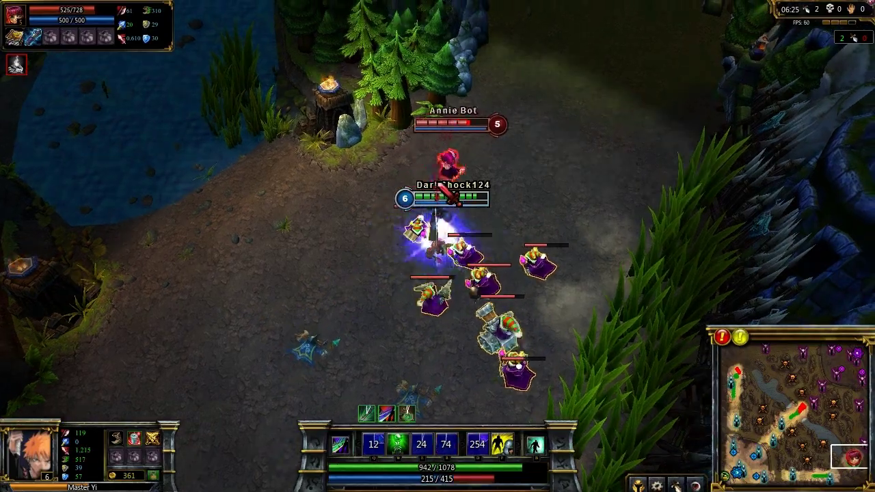
pyautogui.press('r')
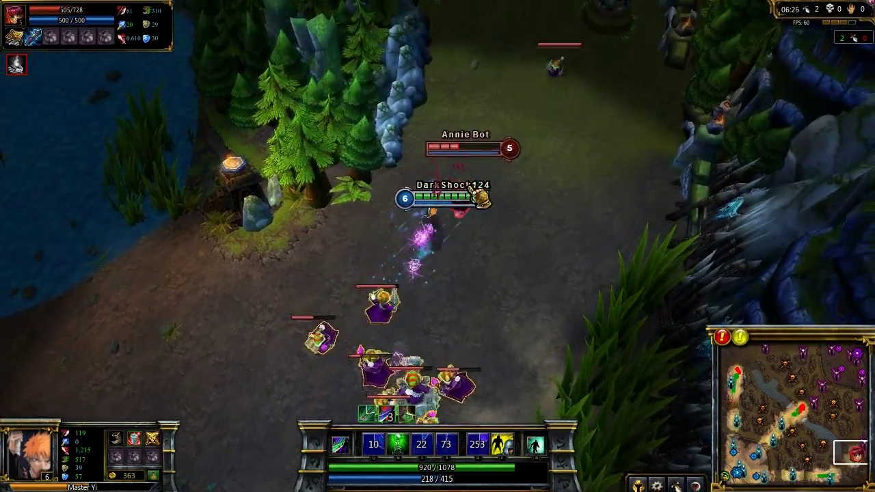
pyautogui.rightClick(481, 199)
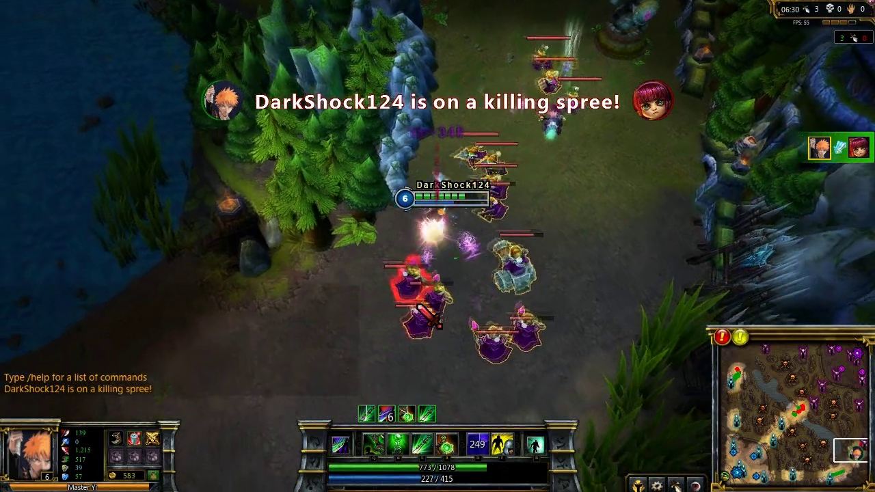
# Step: Hit the enemy minions with Alpha Strike and basic attacks, and retreat from the wave
pyautogui.press('q')
pyautogui.click(422, 291)
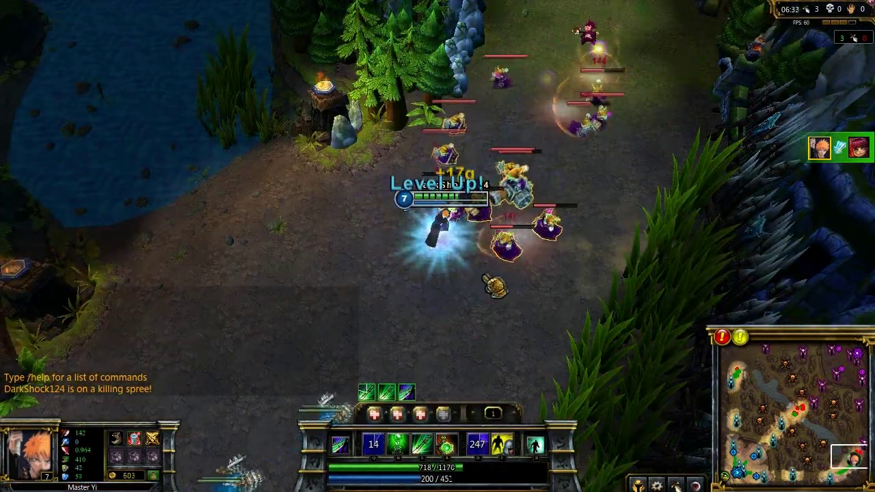
pyautogui.rightClick(486, 240)
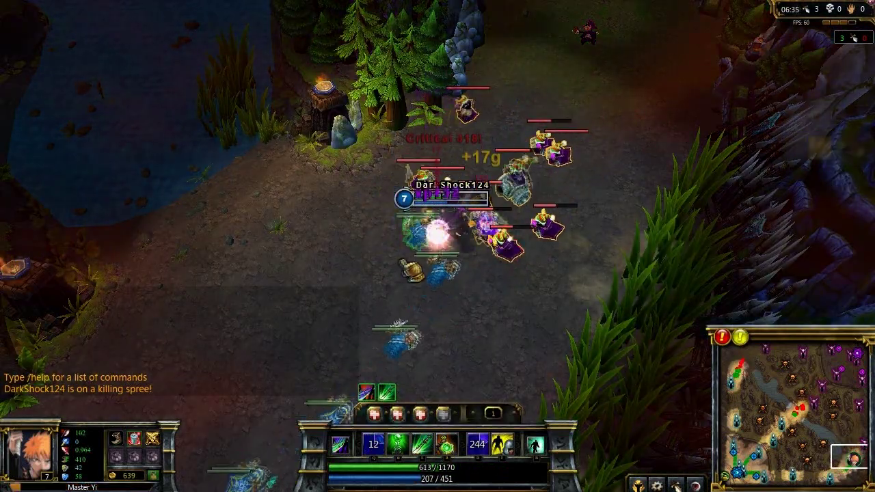
pyautogui.rightClick(251, 312)
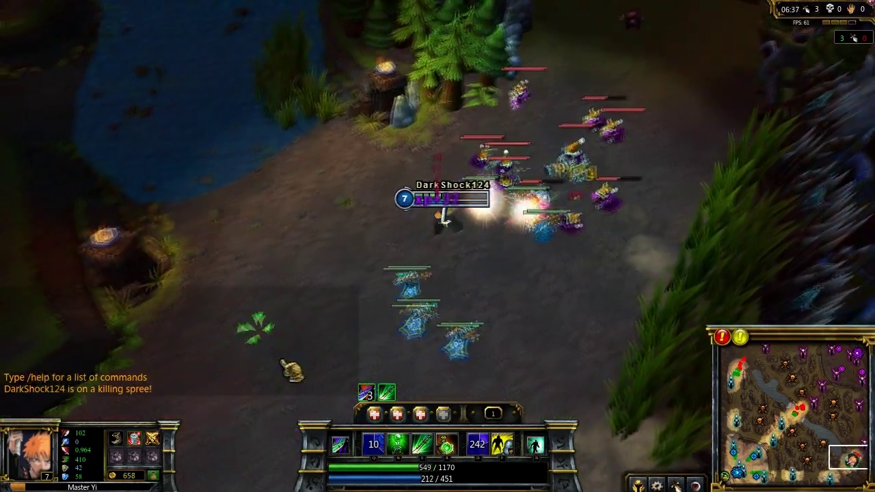
pyautogui.press('w')
pyautogui.moveTo(380, 410)
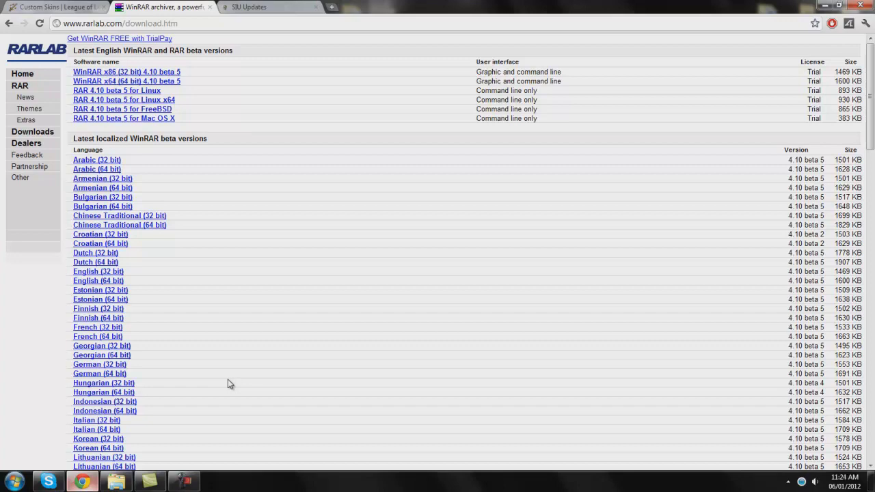
# Step: Glance at the SIU Updates page, and check the computer's system type for choosing the matching WinRAR version
pyautogui.click(294, 8)
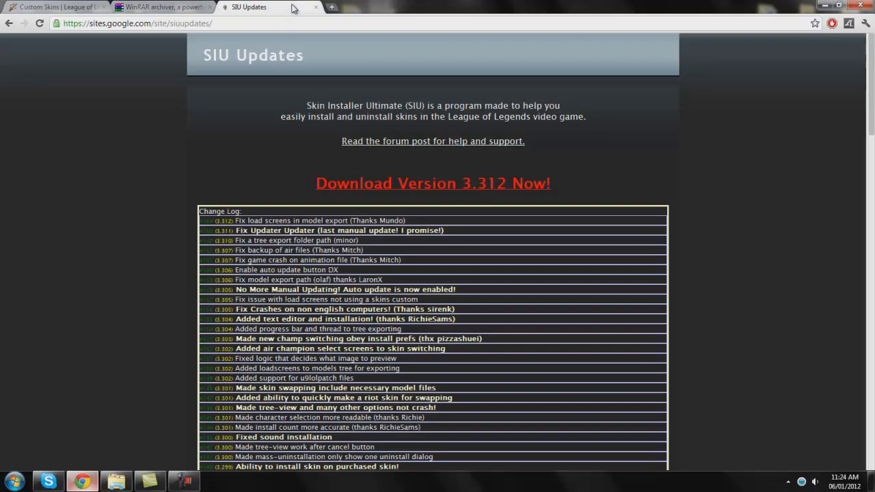
pyautogui.click(183, 7)
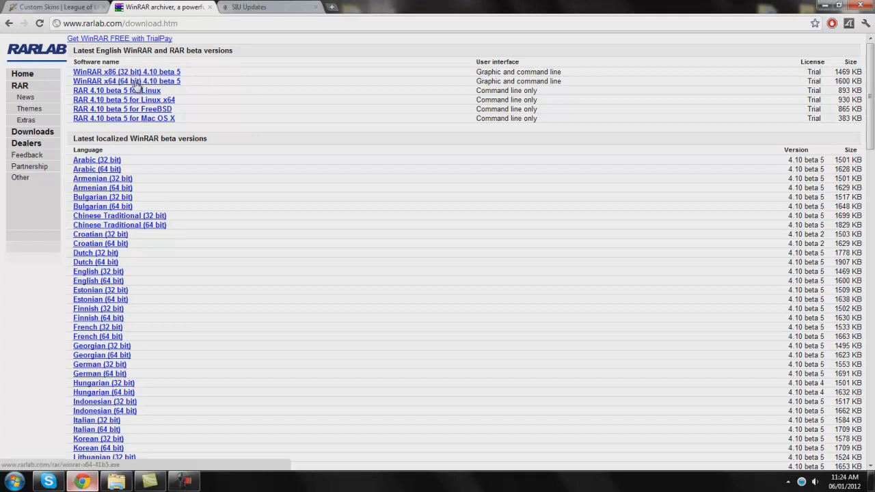
pyautogui.click(19, 485)
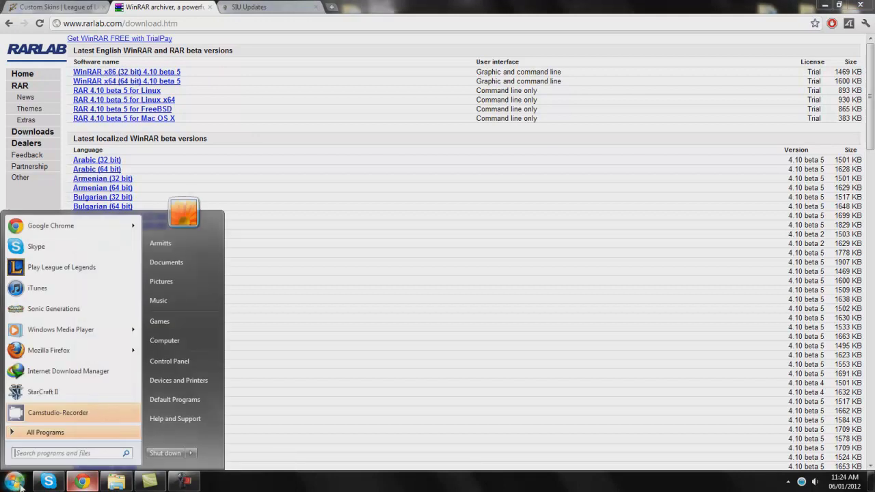
pyautogui.rightClick(163, 340)
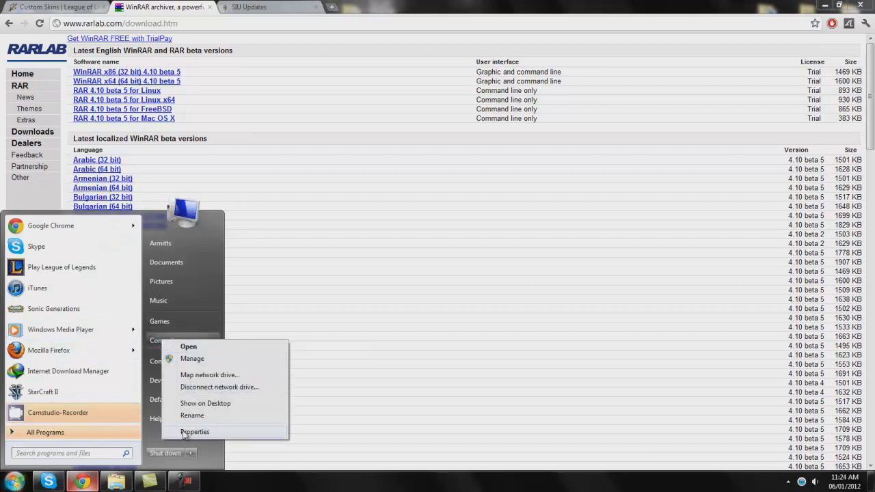
pyautogui.press('Escape')
pyautogui.click(353, 226)
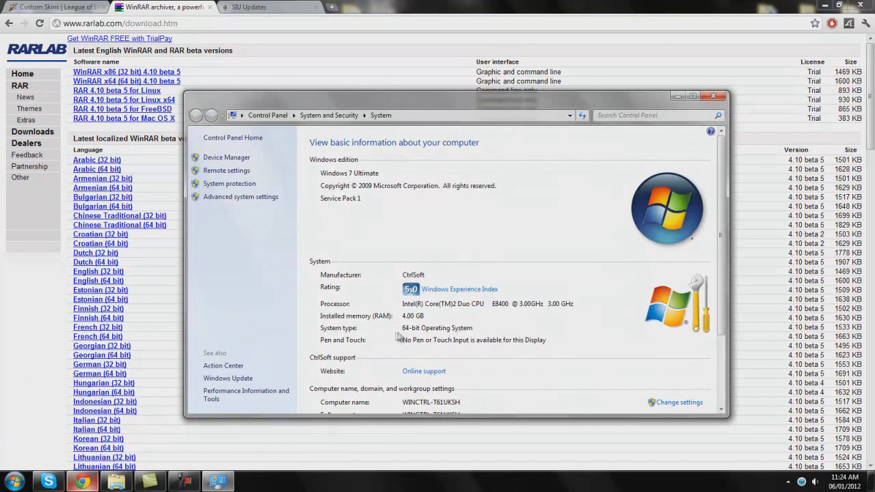
pyautogui.click(713, 95)
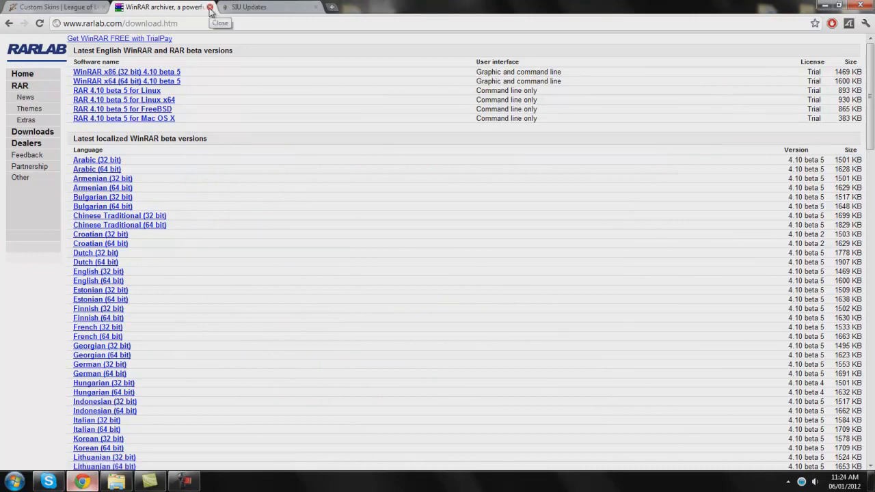
# Step: Close the WinRAR page and try the Version 3.312 download of Skin Installer Ultimate, cancelling the duplicate download
pyautogui.click(209, 8)
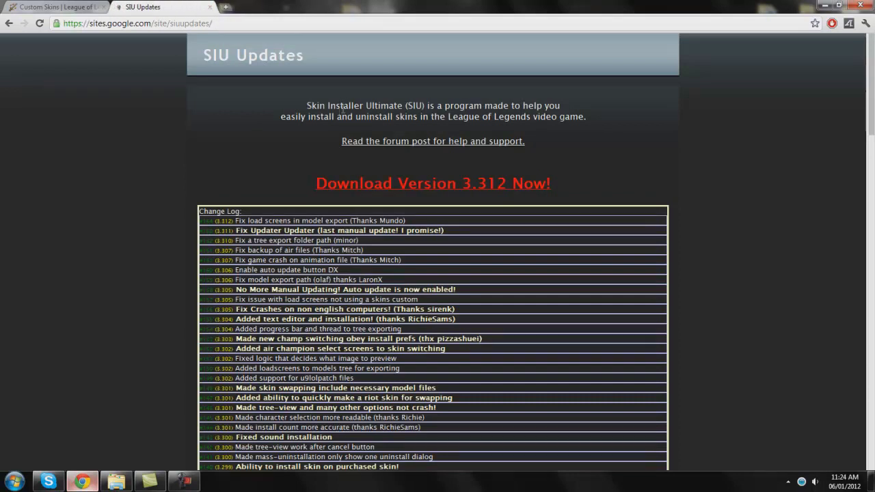
pyautogui.click(370, 184)
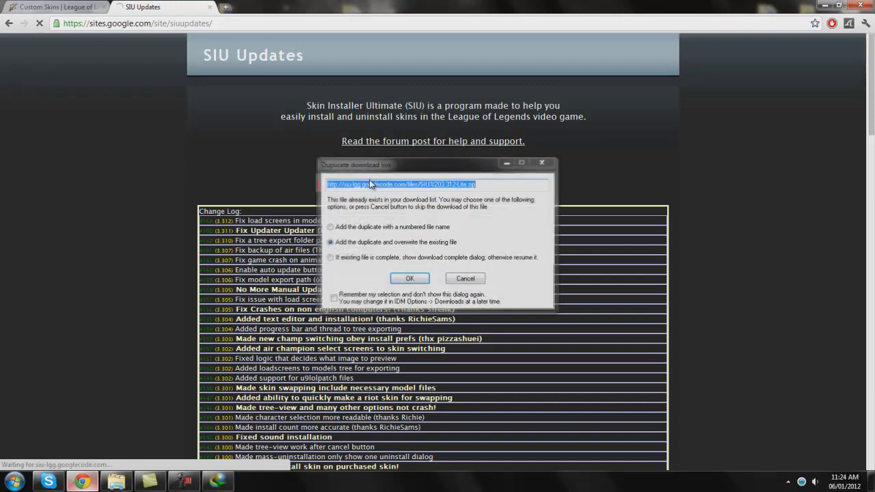
pyautogui.click(465, 279)
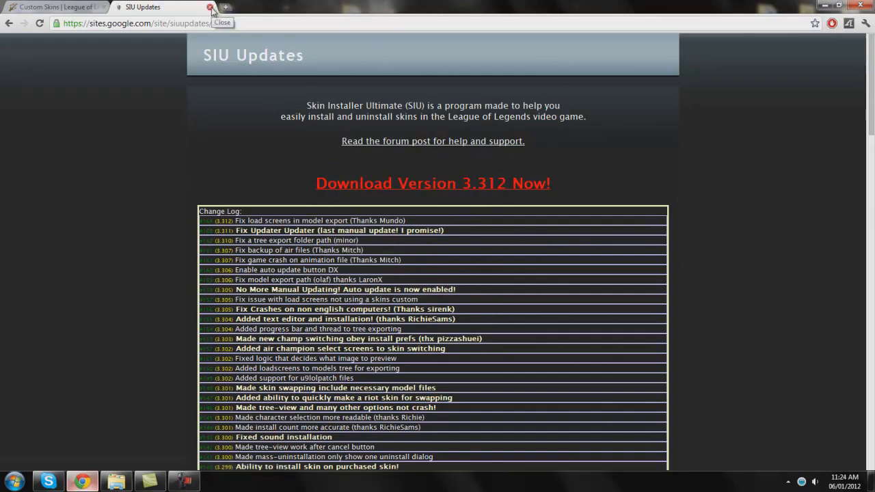
# Step: Close the SIU Updates page and look through the Skin Installer Ultimate files in New Folder on the desktop
pyautogui.click(210, 7)
pyautogui.click(82, 482)
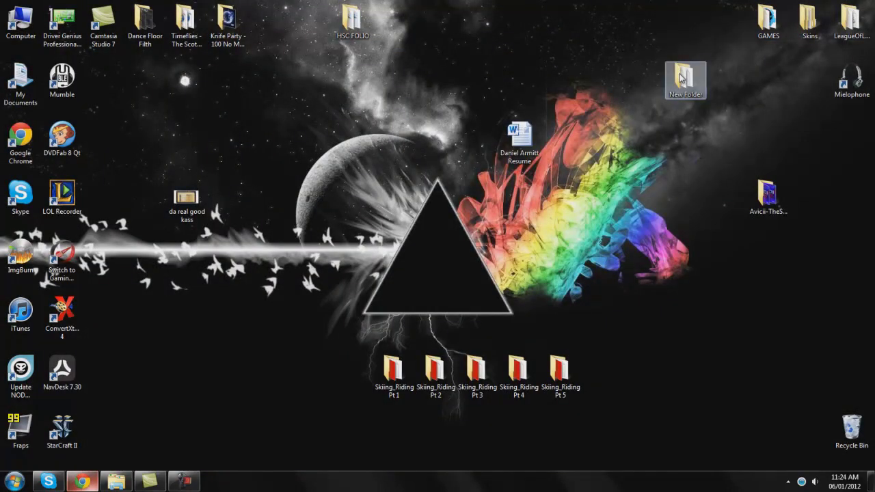
pyautogui.doubleClick(681, 78)
pyautogui.scroll(-8, 406, 135)
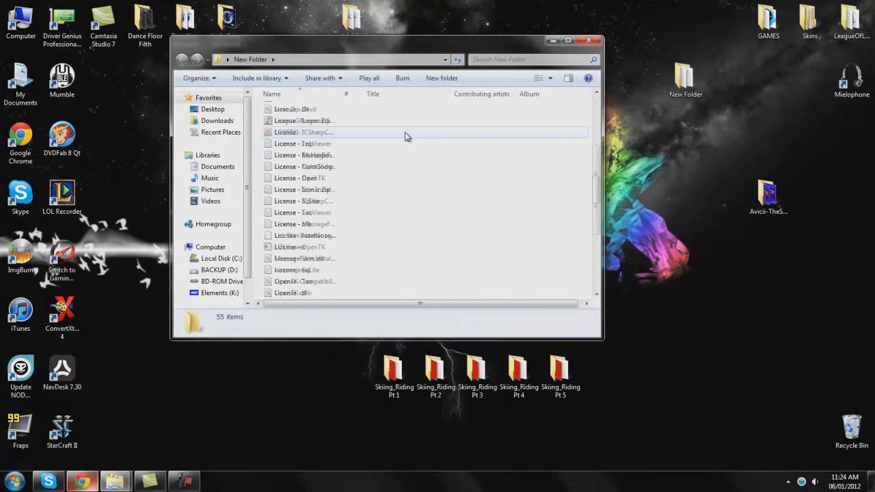
pyautogui.scroll(-3, 404, 136)
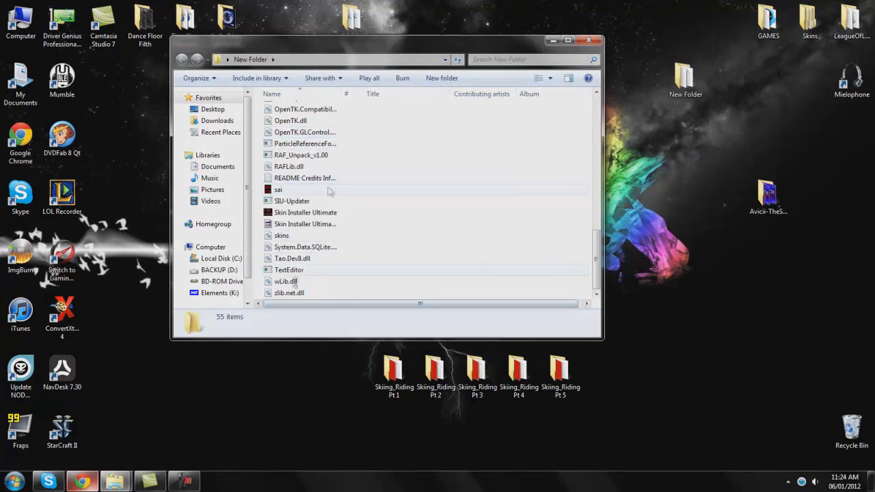
pyautogui.scroll(5, 335, 184)
pyautogui.scroll(7, 339, 178)
pyautogui.scroll(-12, 349, 173)
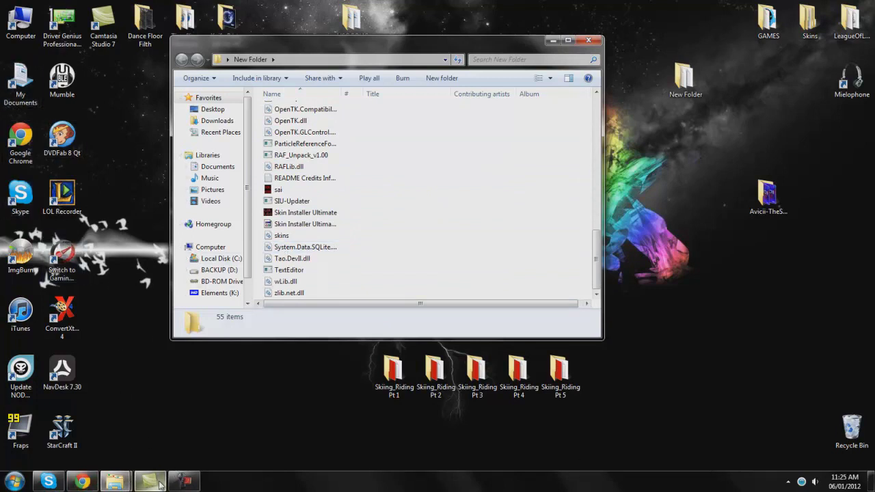
# Step: Switch back to Chrome and load the unfiltered custom skins page at leaguecraft.com/skins/
pyautogui.click(95, 482)
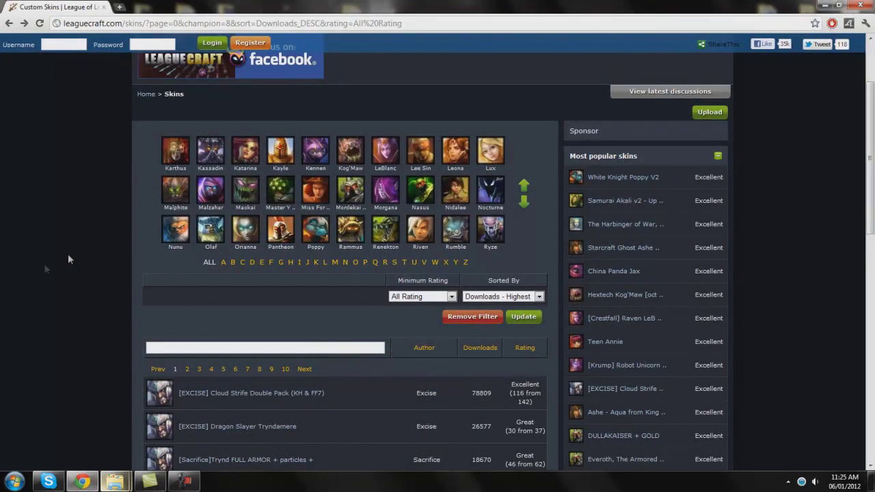
pyautogui.moveTo(404, 23); pyautogui.dragTo(154, 25)
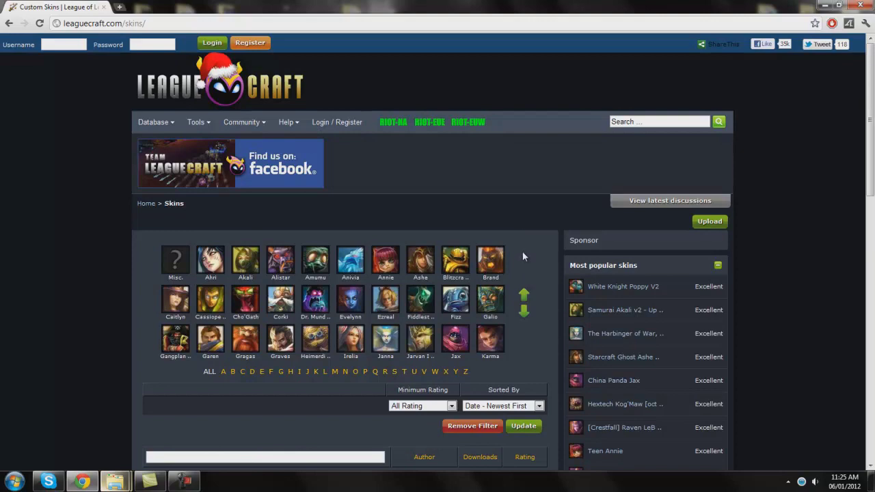
# Step: Filter the custom skins list to the champion Soraka and sort it by highest downloads
pyautogui.scroll(-2, 522, 251)
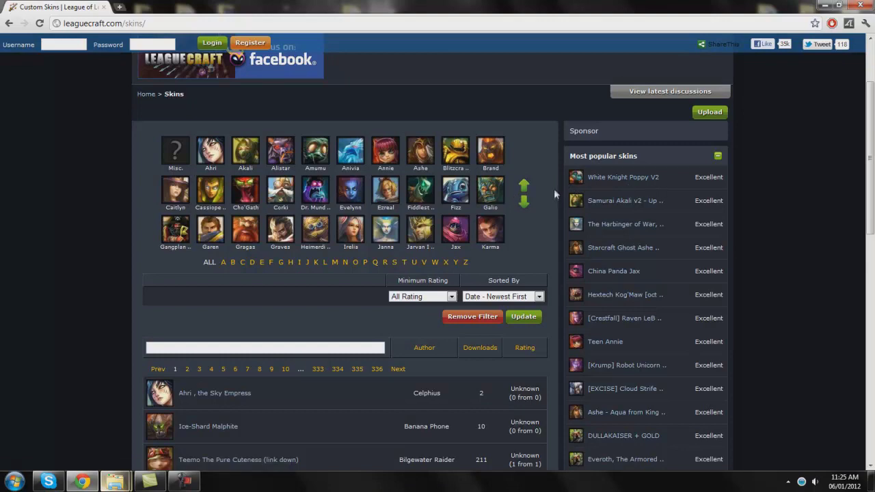
pyautogui.click(530, 207)
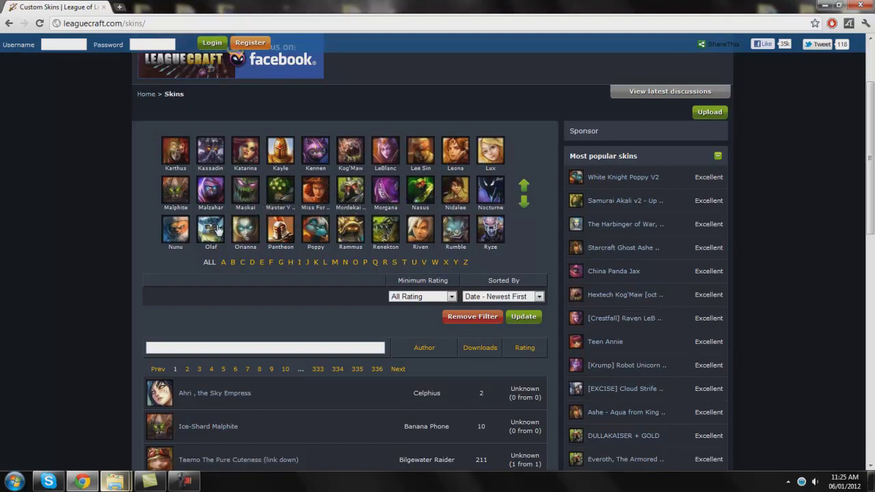
pyautogui.click(525, 204)
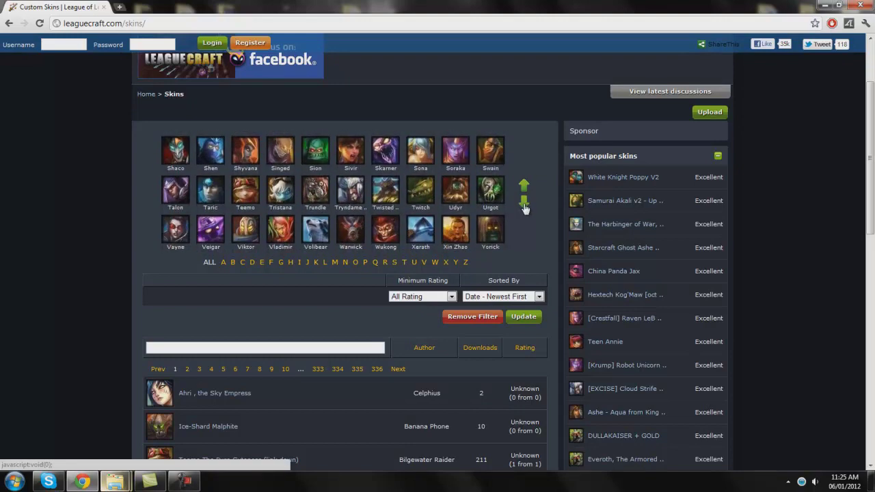
pyautogui.click(456, 150)
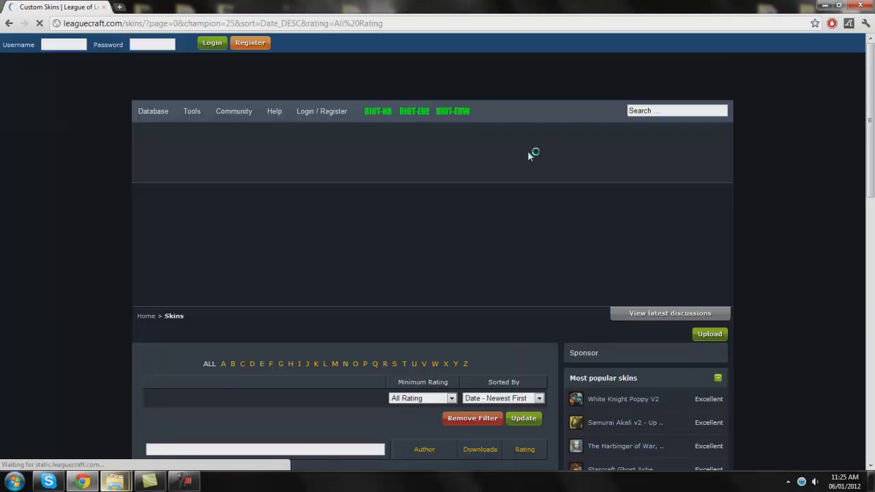
pyautogui.scroll(-3, 558, 224)
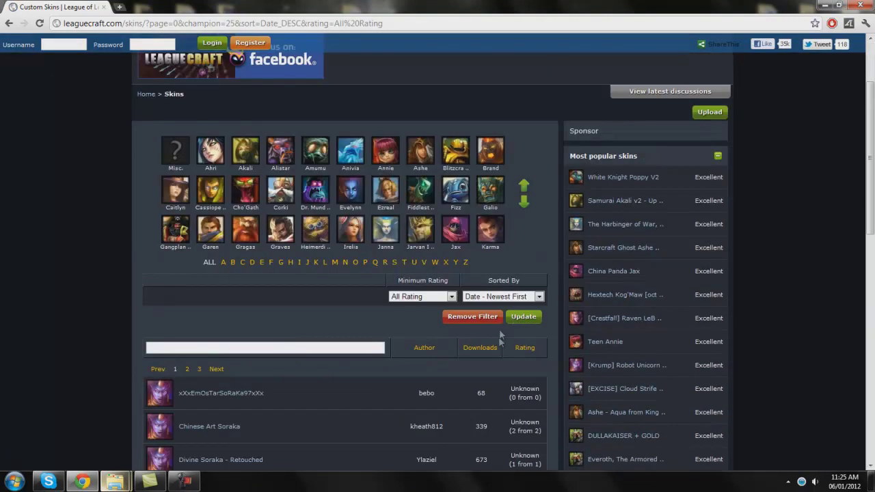
pyautogui.click(494, 348)
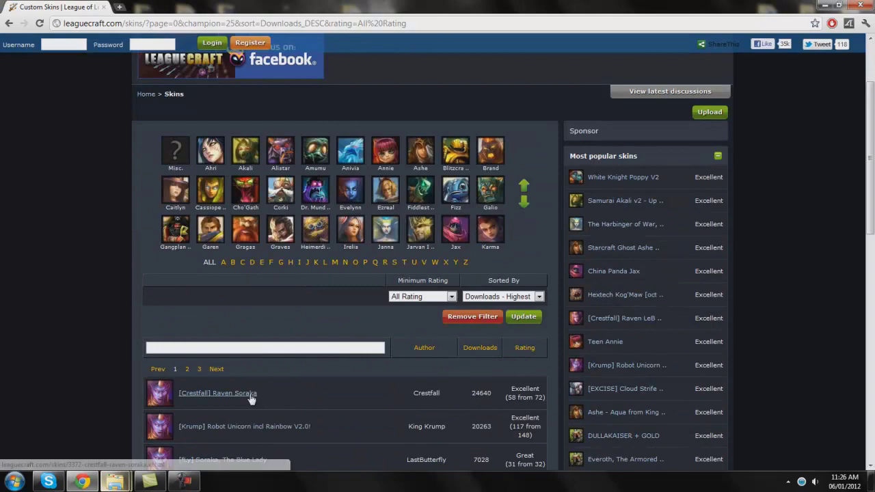
# Step: Look through the Raven Soraka skin page and its preview images, and return to the Soraka skins list
pyautogui.click(252, 394)
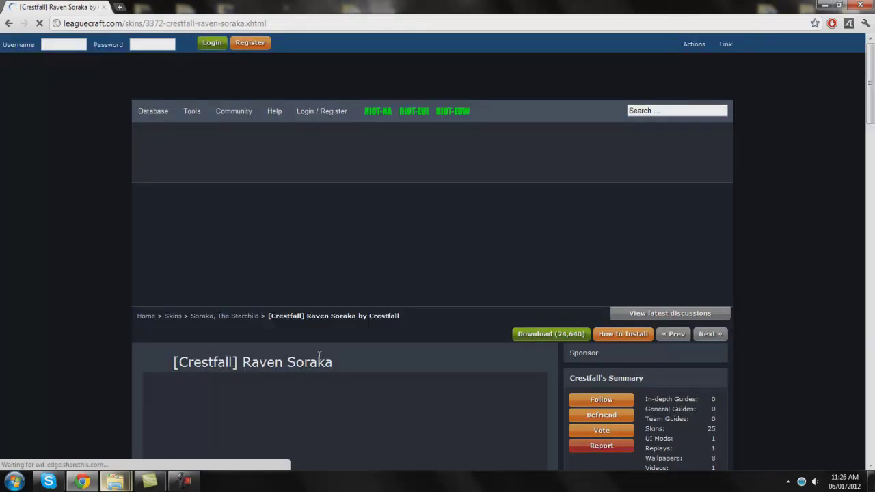
pyautogui.scroll(-3, 51, 296)
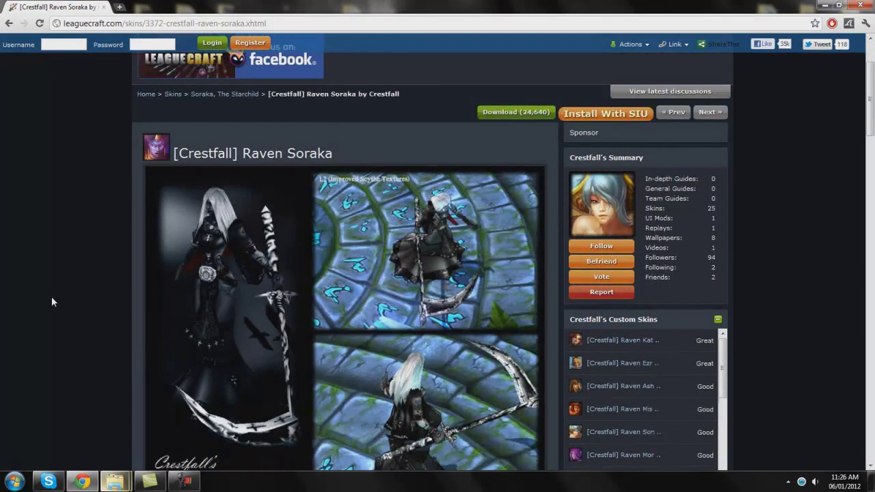
pyautogui.scroll(-3, 51, 298)
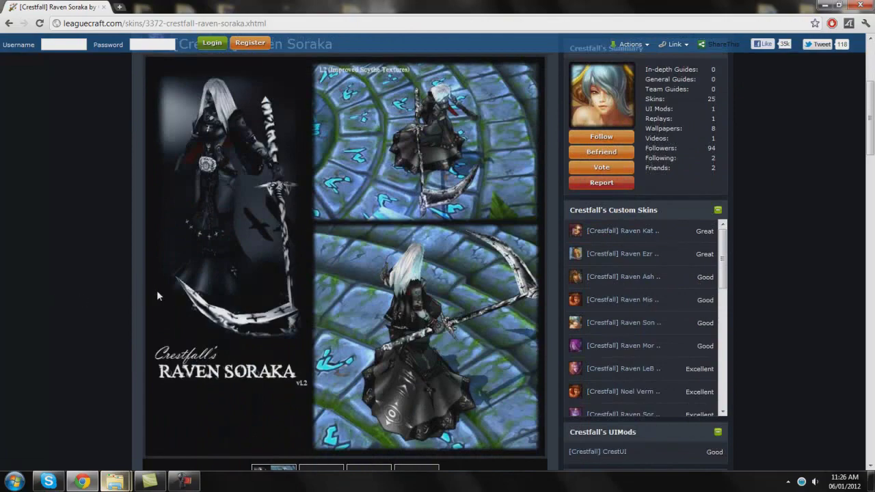
pyautogui.scroll(-3, 156, 196)
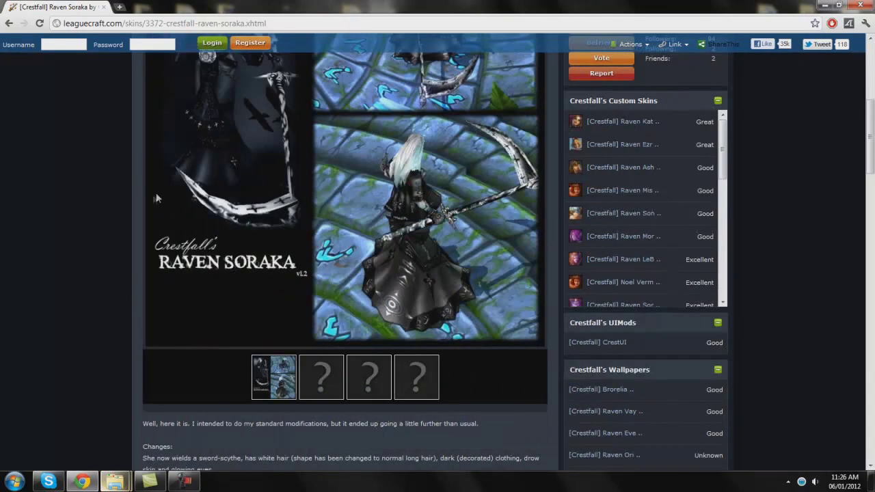
pyautogui.scroll(3, 152, 198)
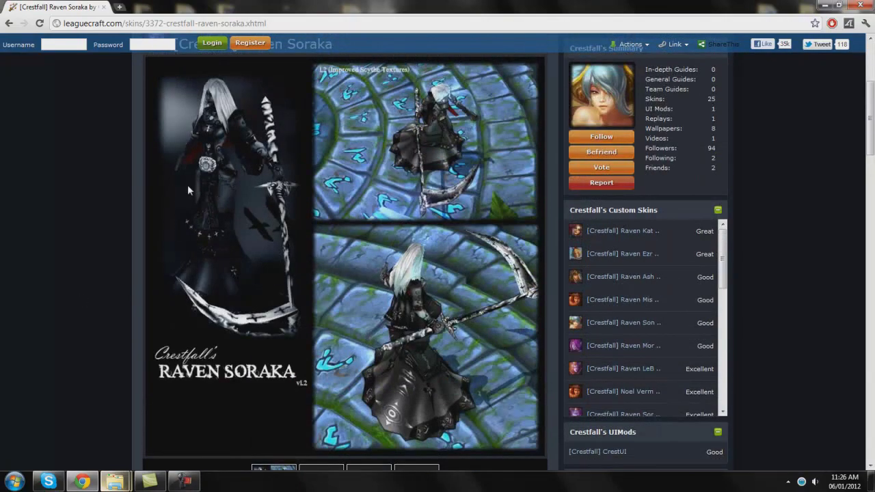
pyautogui.click(9, 23)
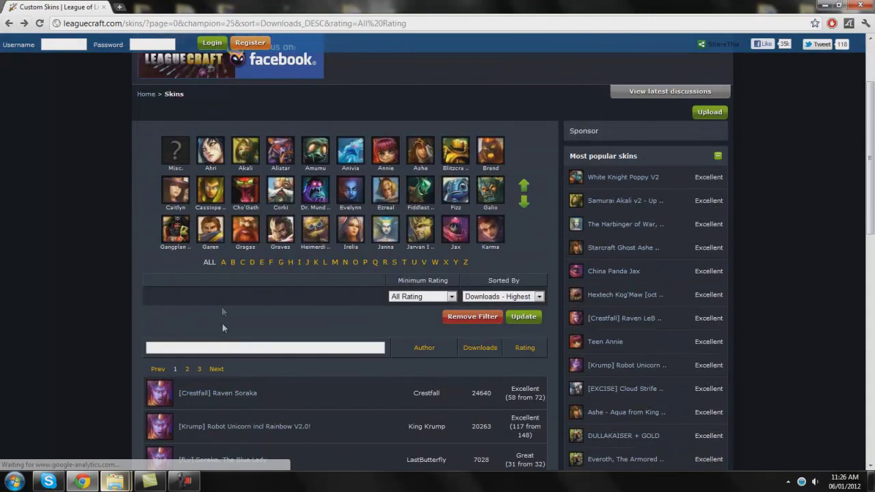
# Step: Open the Robot Unicorn incl Rainbow V2.0! skin page and look at its preview images
pyautogui.click(231, 427)
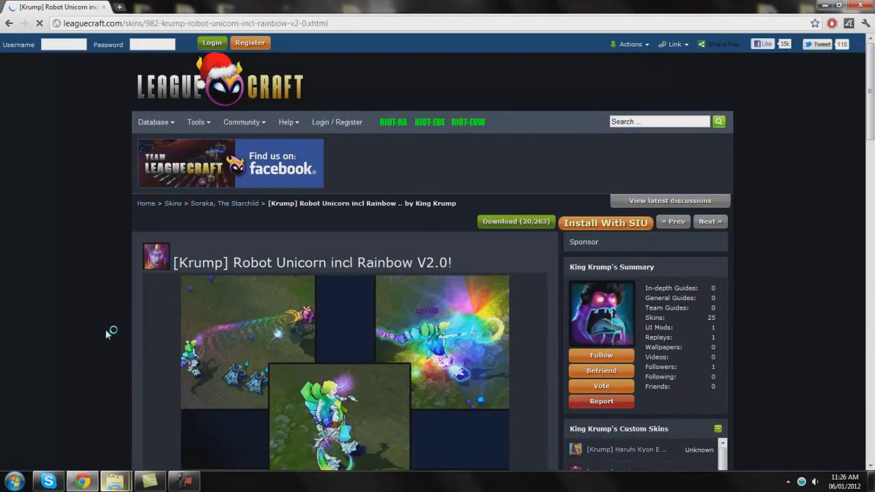
pyautogui.scroll(-1, 136, 326)
pyautogui.scroll(-3, 166, 322)
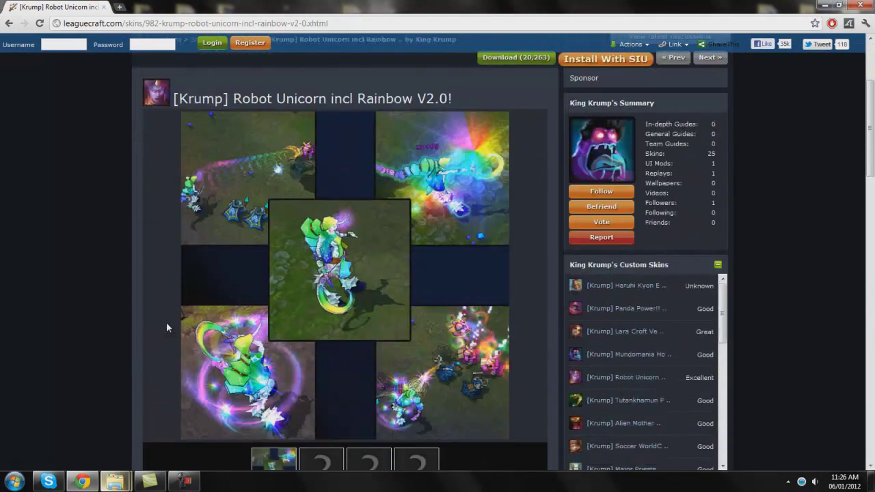
pyautogui.scroll(-1, 166, 322)
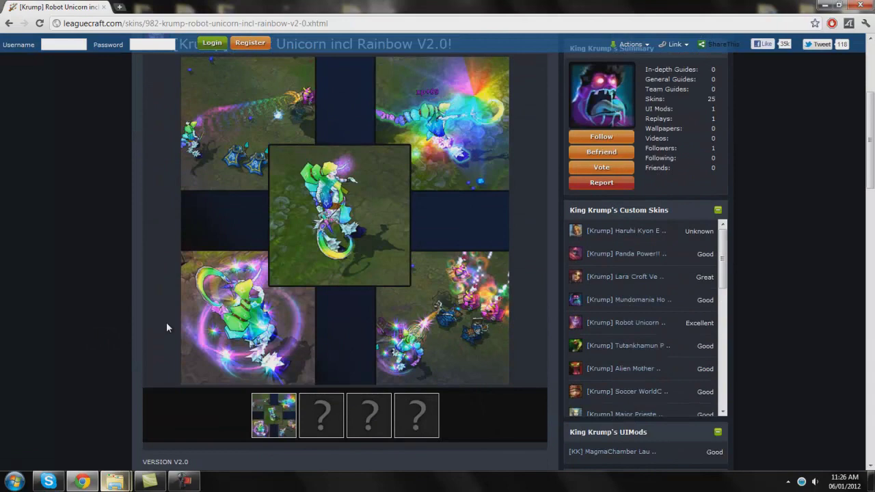
# Step: Switch to New Folder on the desktop, launch Skin Installer Ultimate and show its Add New Skin page
pyautogui.click(86, 484)
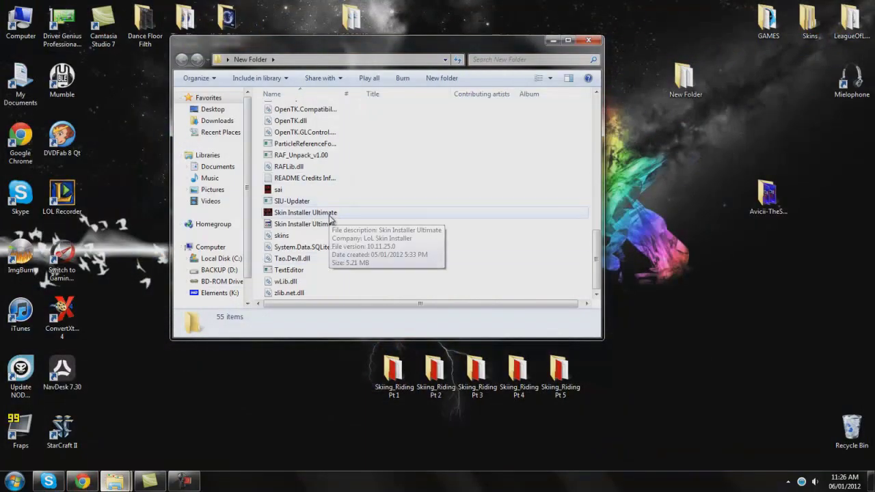
pyautogui.doubleClick(331, 215)
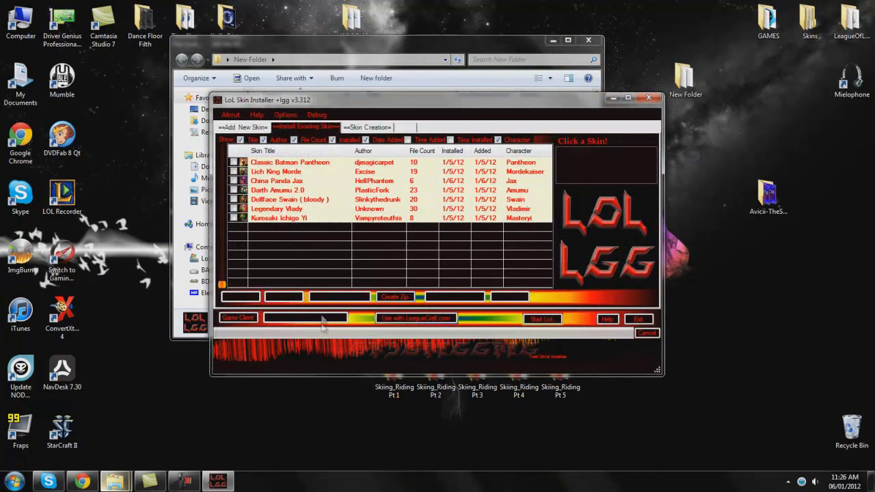
pyautogui.click(246, 127)
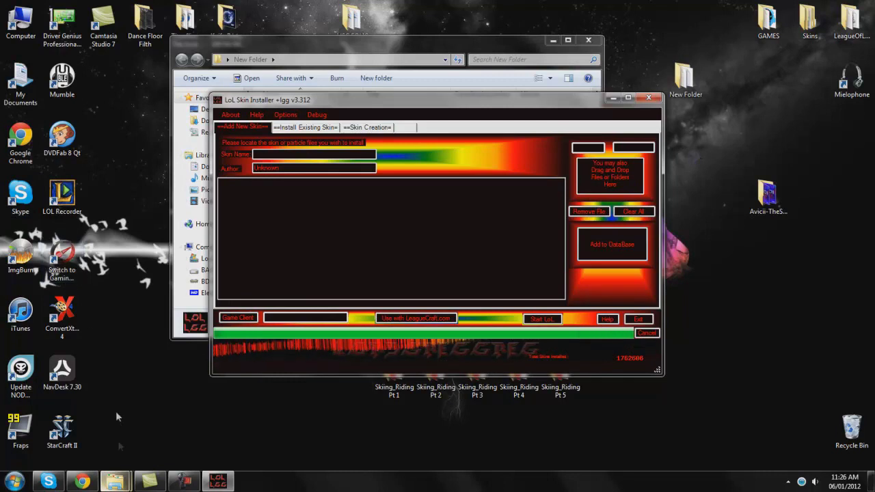
# Step: Examine the League of Legends filearchives path and the two archive files in its 0.0.0.25 folder, and close that folder window
pyautogui.moveTo(119, 484)
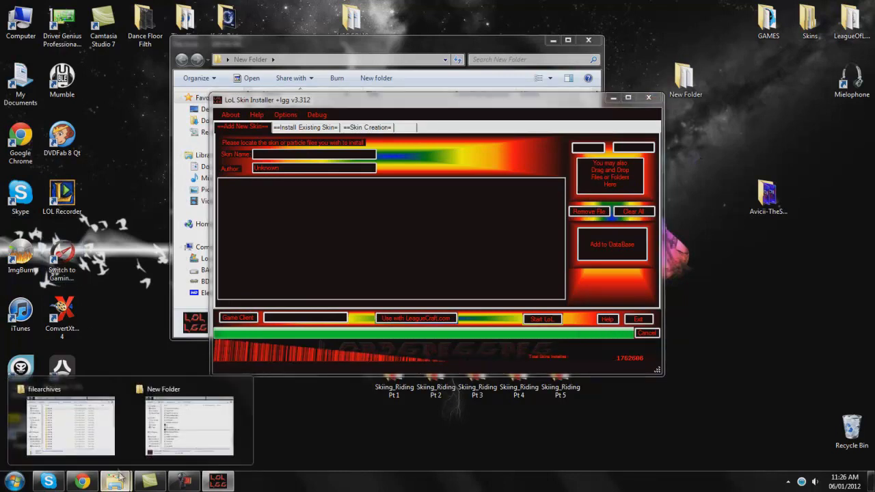
pyautogui.click(115, 464)
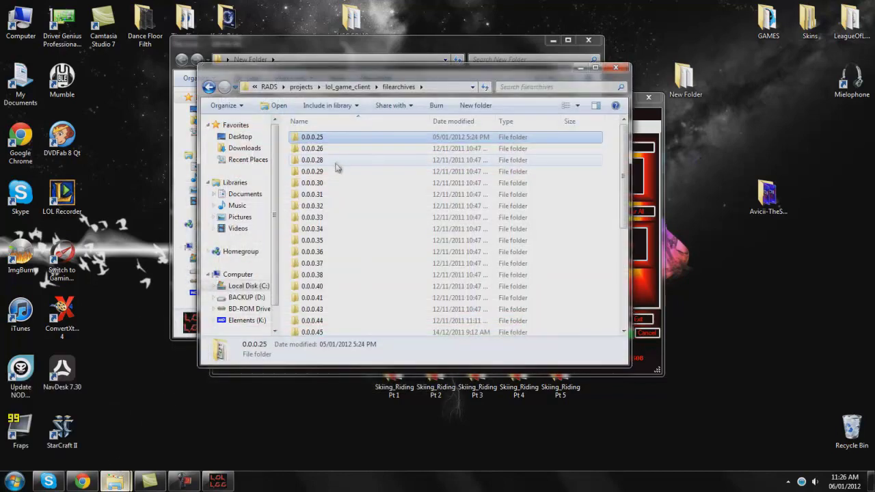
pyautogui.click(441, 87)
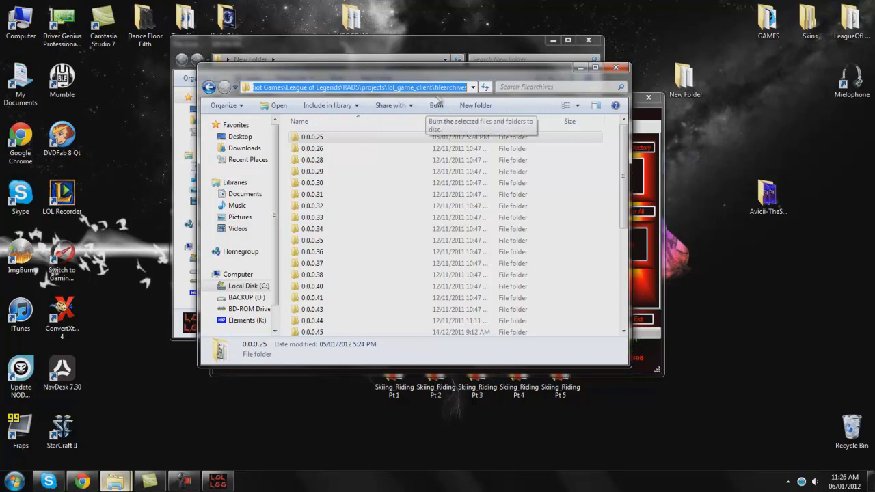
pyautogui.click(400, 138)
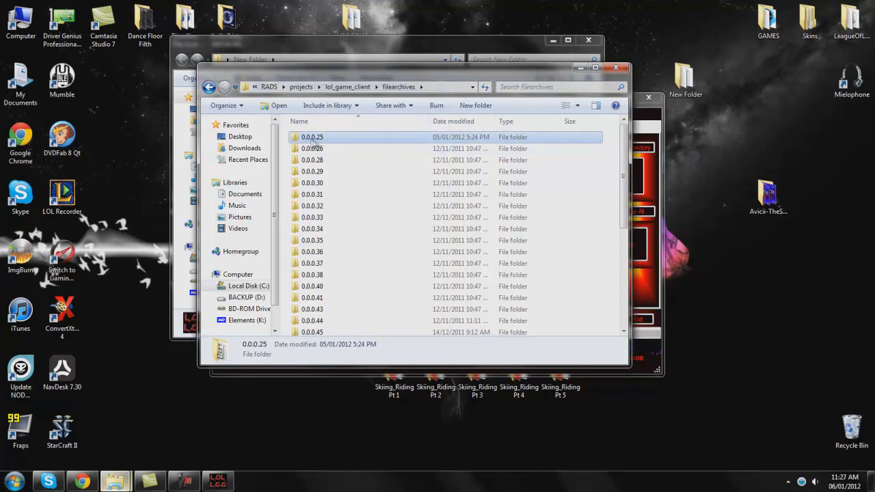
pyautogui.moveTo(326, 144)
pyautogui.doubleClick(312, 138)
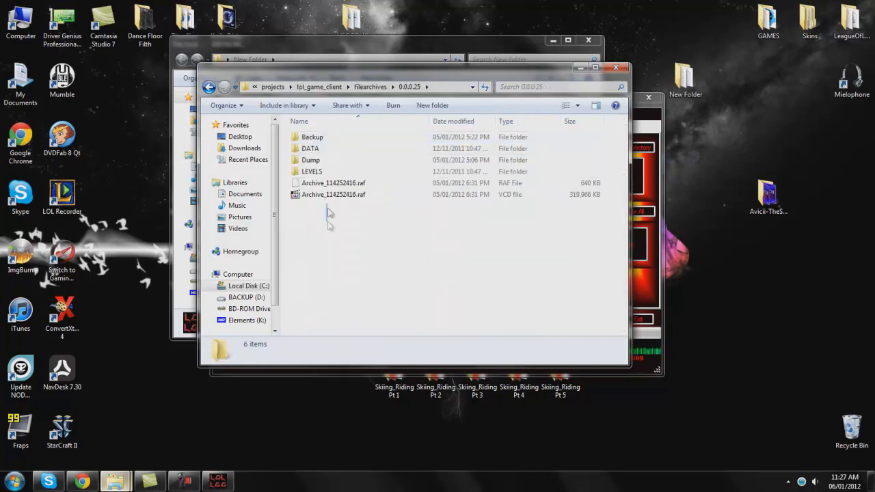
pyautogui.moveTo(326, 218); pyautogui.dragTo(324, 195)
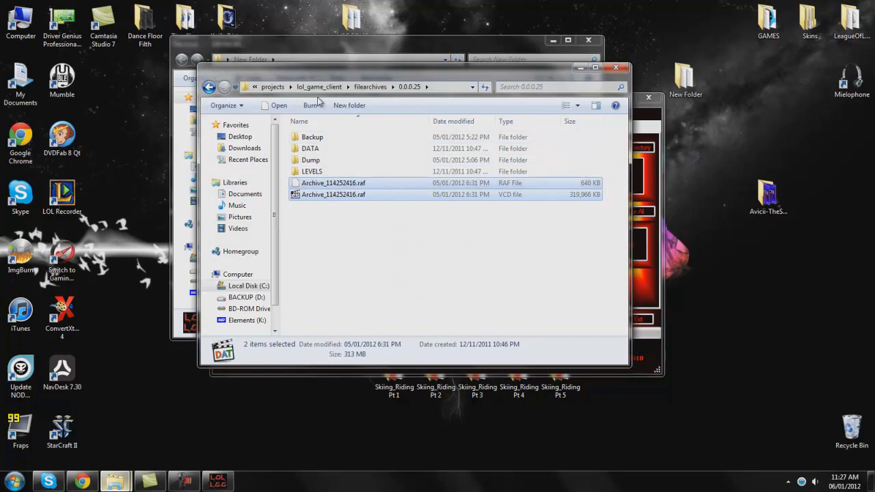
pyautogui.click(433, 231)
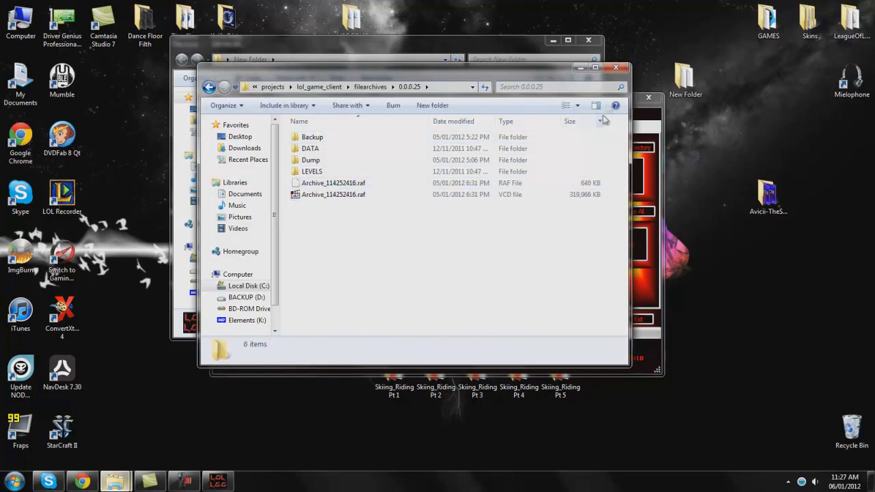
pyautogui.click(615, 67)
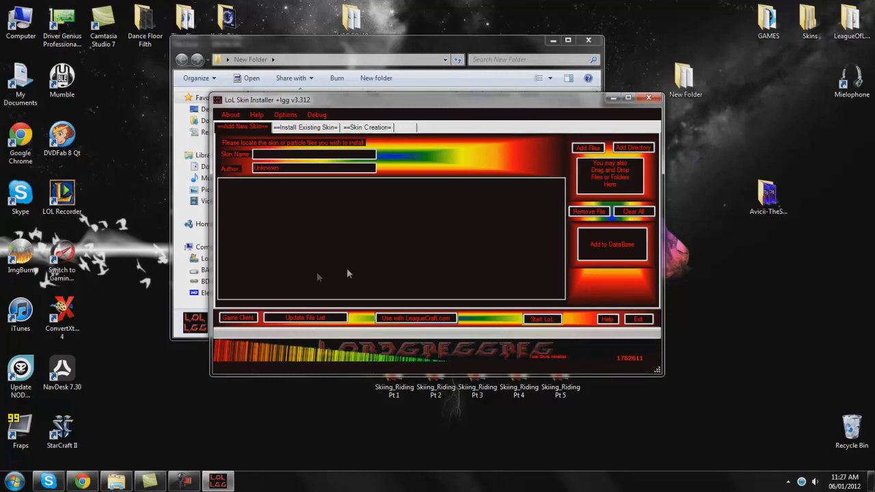
# Step: Check the League Craft integration instructions, and switch back to the Robot Unicorn skin page in Chrome
pyautogui.click(391, 320)
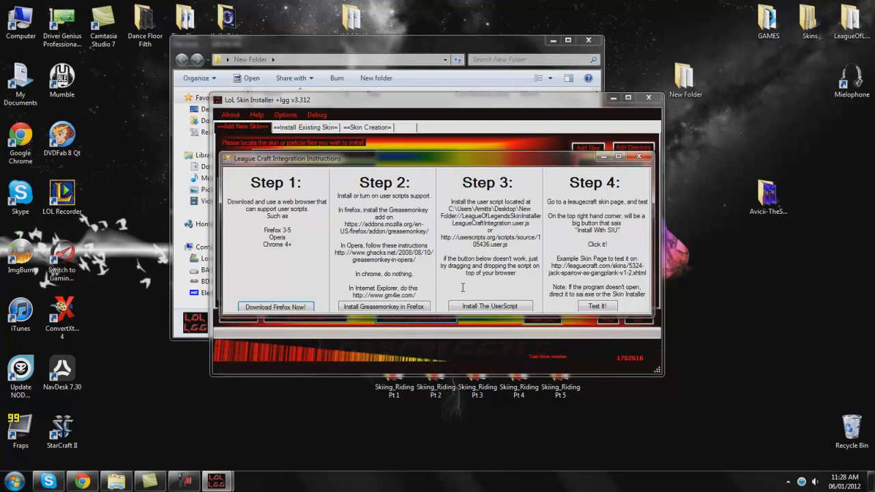
pyautogui.click(640, 158)
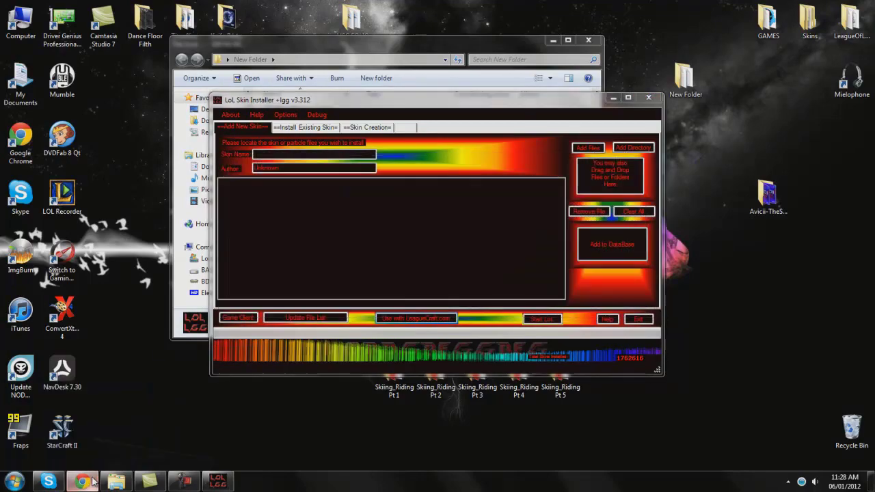
pyautogui.click(82, 482)
pyautogui.scroll(3, 107, 306)
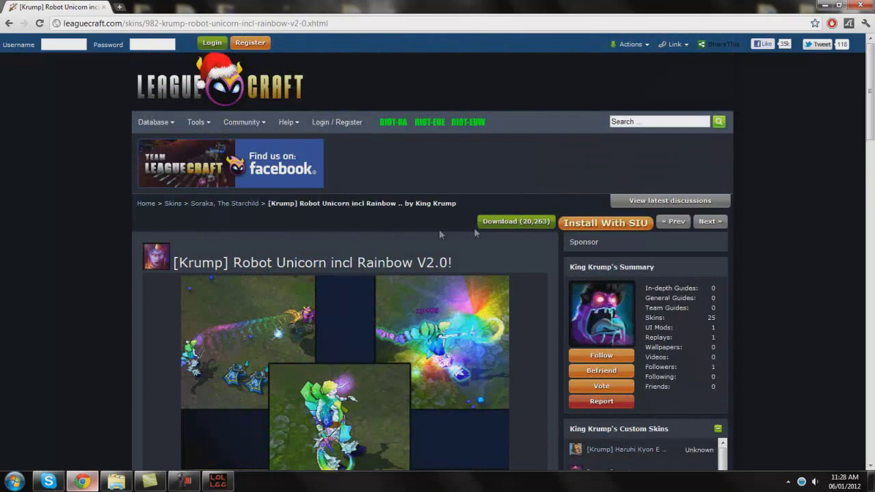
# Step: Send the Robot Unicorn skin to SIU, allowing Chrome to launch the application, and choose to install it automatically
pyautogui.click(604, 225)
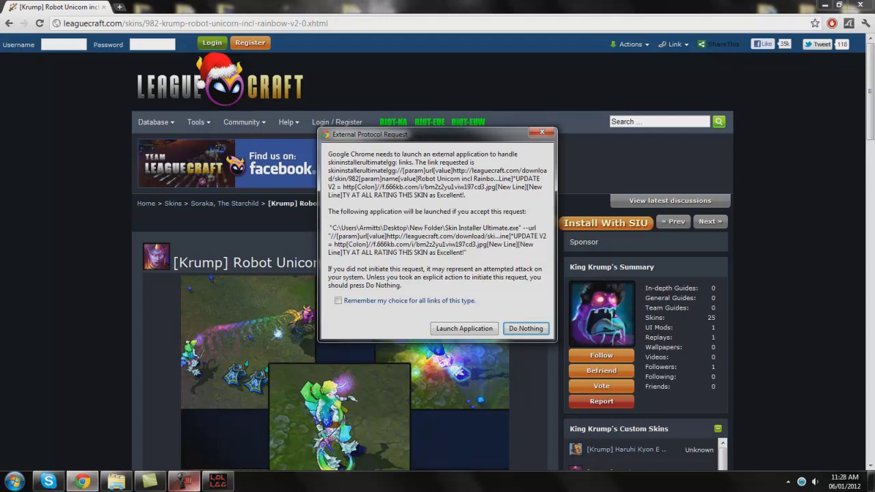
pyautogui.click(465, 329)
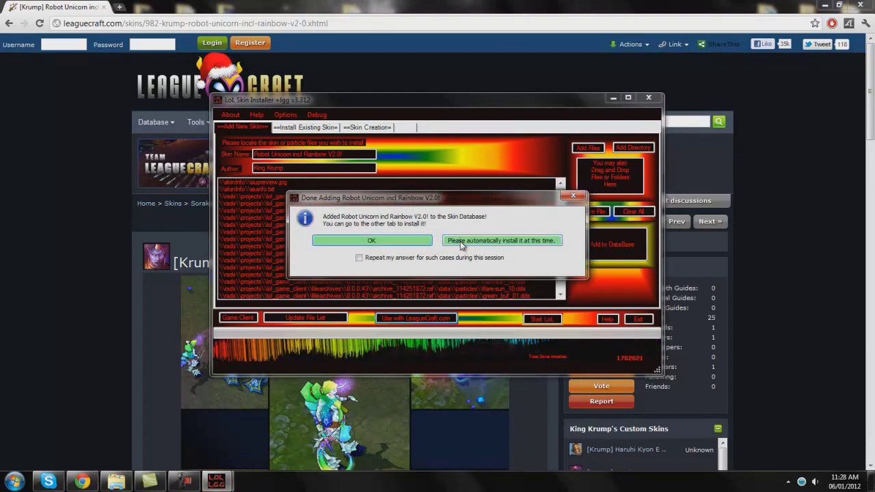
pyautogui.click(462, 244)
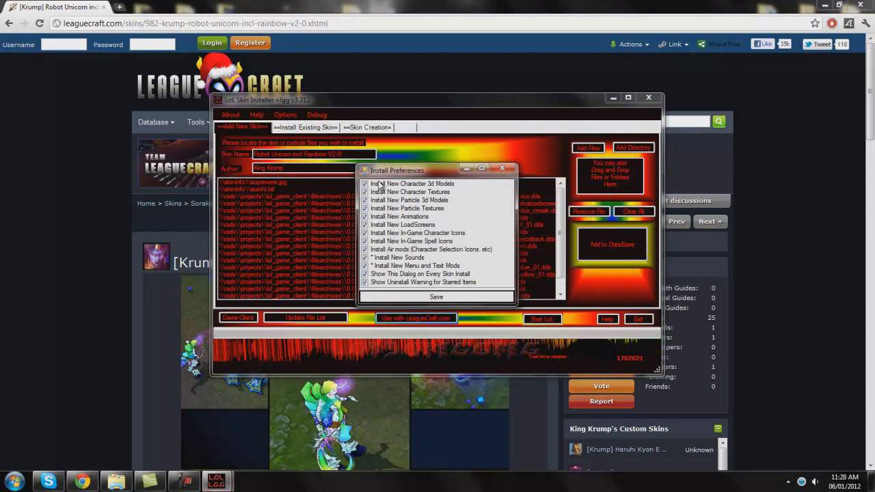
# Step: Turn the Install New Sounds and Install New Menu and Text Mods preferences off and back on
pyautogui.click(366, 258)
pyautogui.click(367, 266)
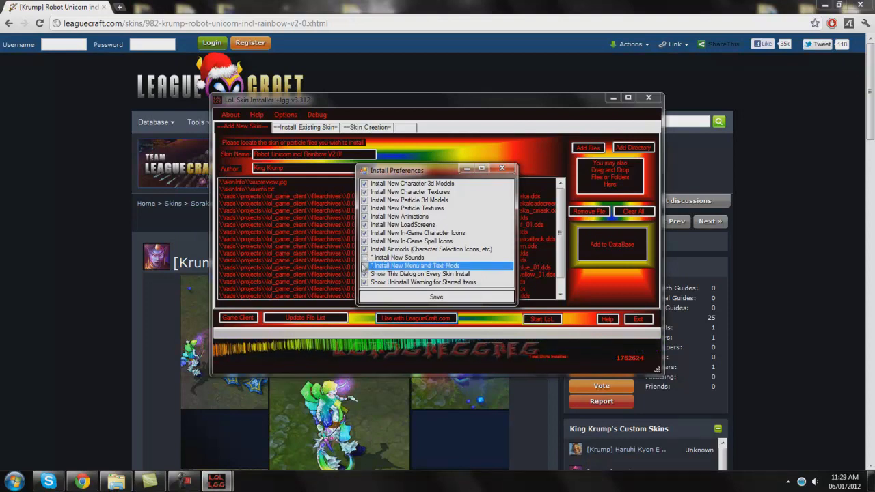
pyautogui.click(365, 258)
pyautogui.click(365, 266)
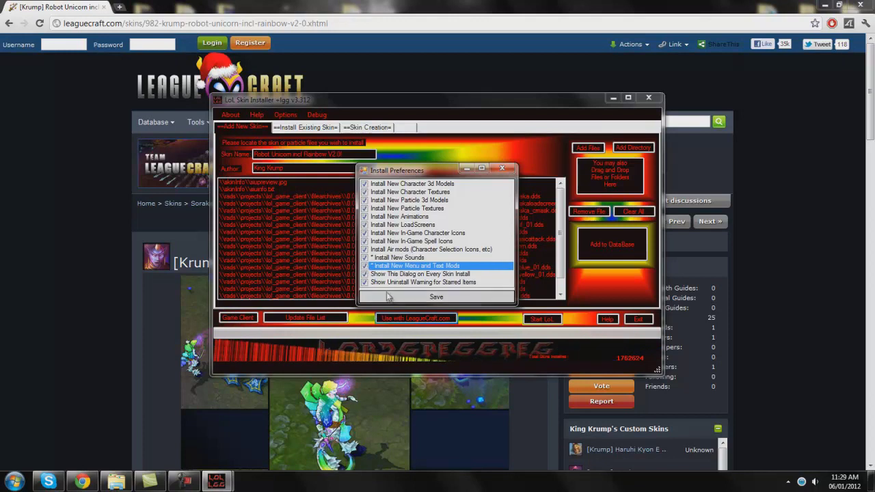
# Step: Save the install preferences, accept the starred items notice, and install the skin as a replacement for Soraka's Default skin
pyautogui.click(388, 299)
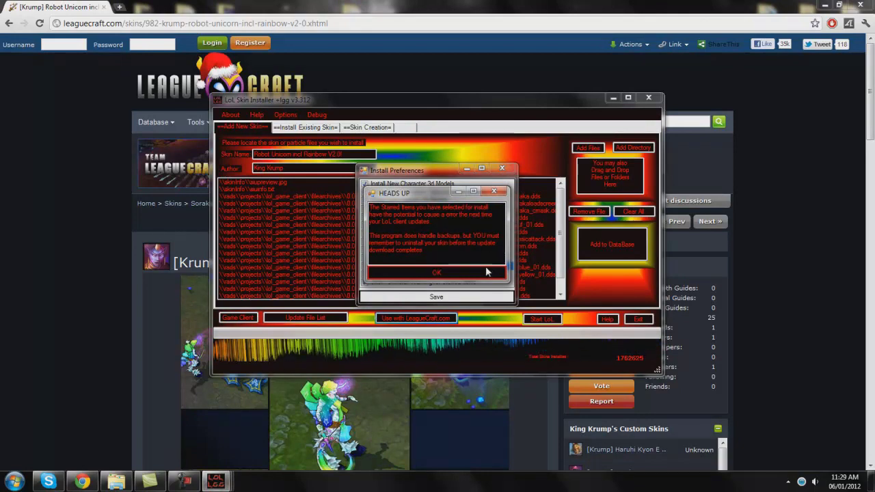
pyautogui.click(489, 273)
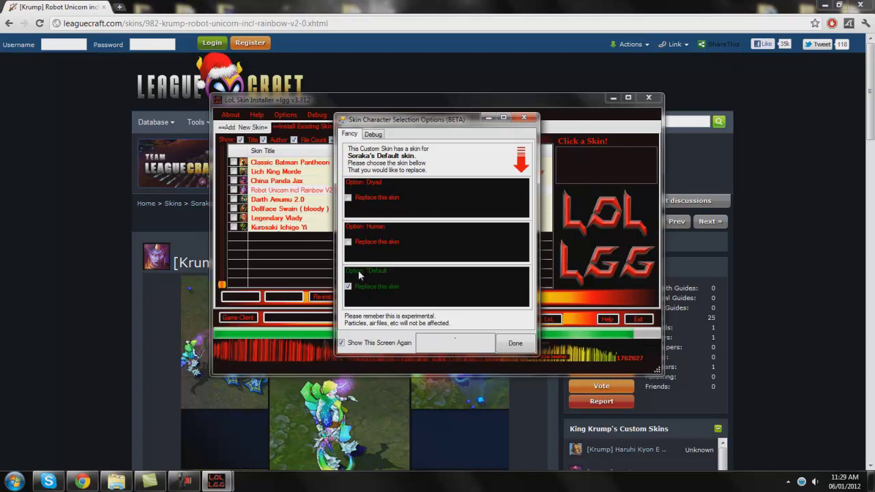
pyautogui.click(514, 344)
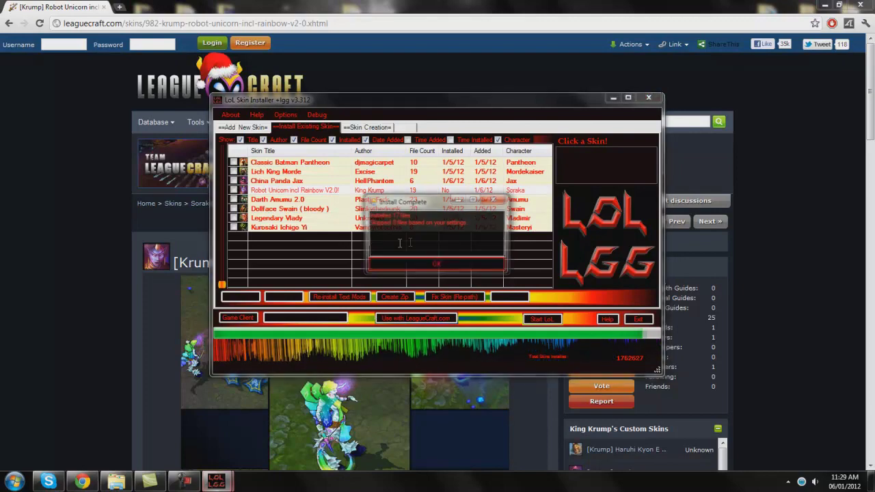
pyautogui.click(411, 264)
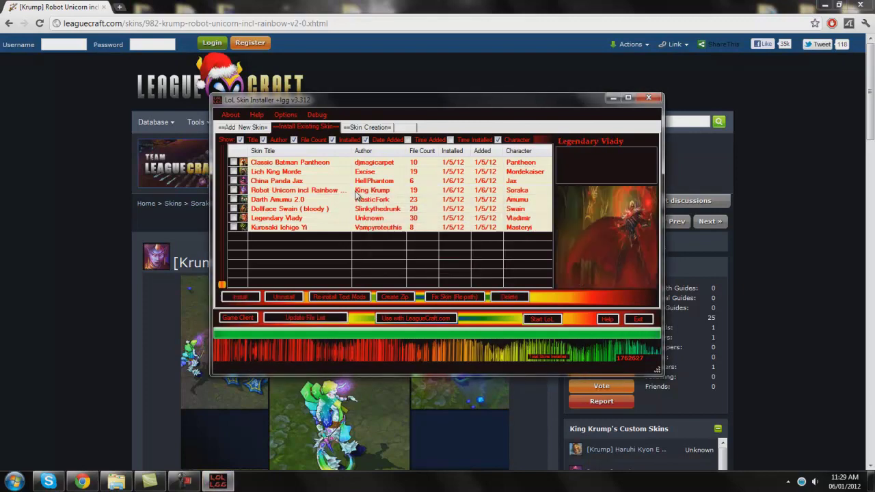
# Step: Preview the China Panda Jax skin in the 3D skin viewer, rotate the view, and close the previewer
pyautogui.moveTo(356, 193)
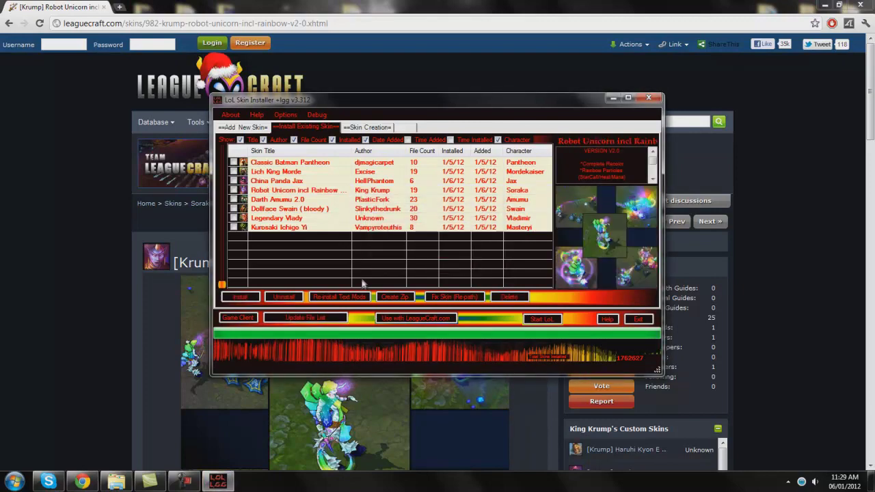
pyautogui.rightClick(276, 186)
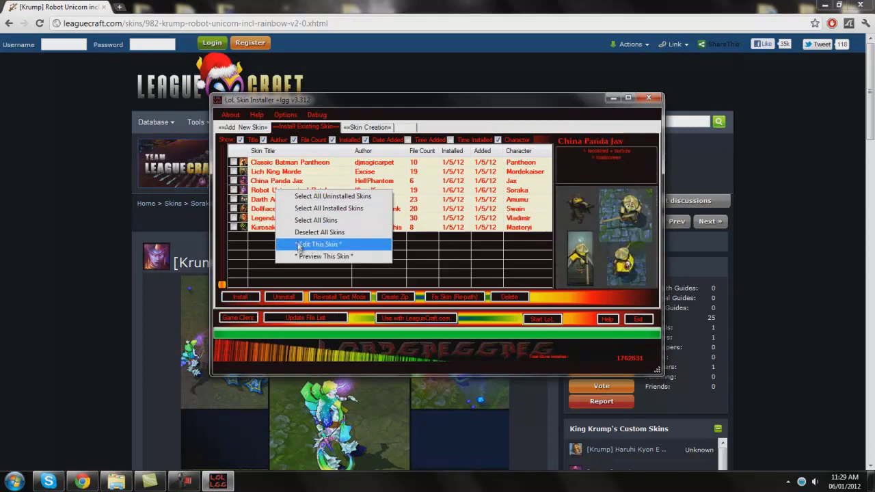
pyautogui.click(302, 256)
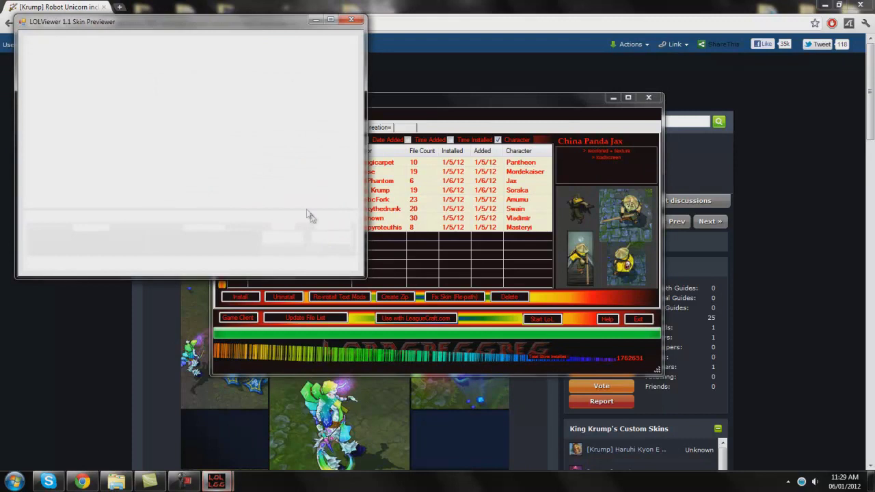
pyautogui.moveTo(260, 146); pyautogui.dragTo(91, 168)
pyautogui.click(351, 19)
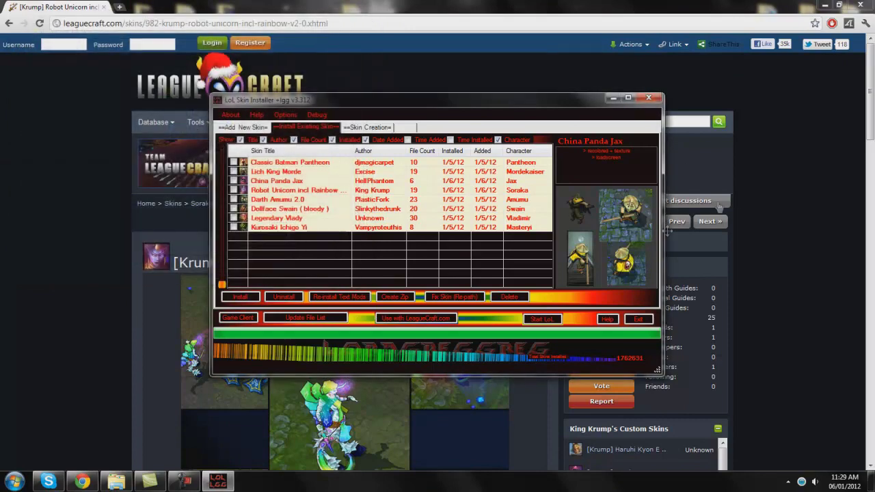
# Step: Start League of Legends from the skin installer, launch the game client, and log in with the account password
pyautogui.click(540, 322)
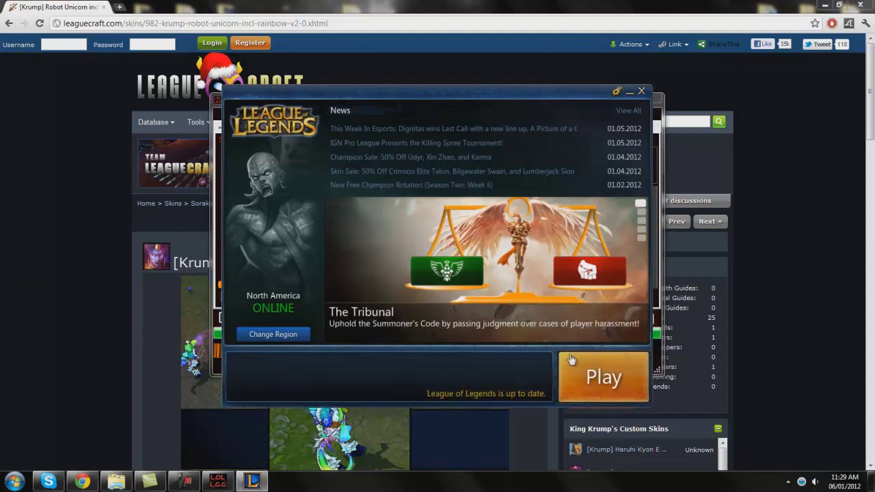
pyautogui.click(567, 355)
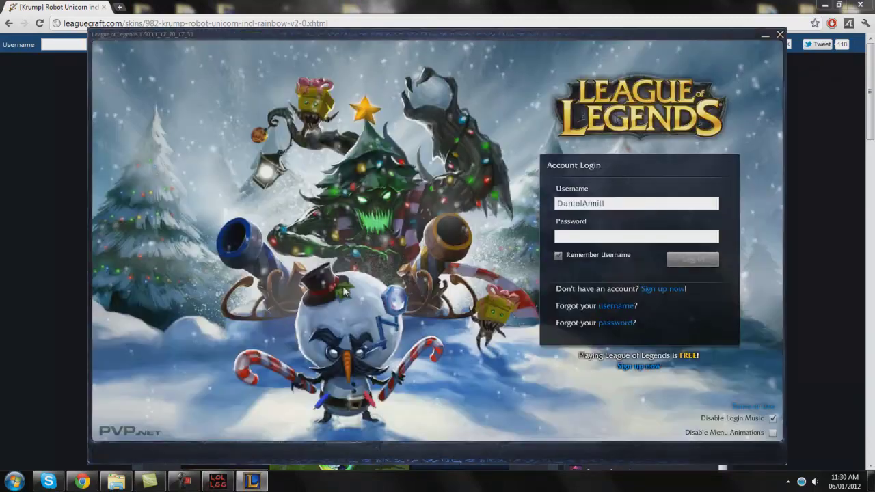
pyautogui.click(571, 238)
pyautogui.write('**********')
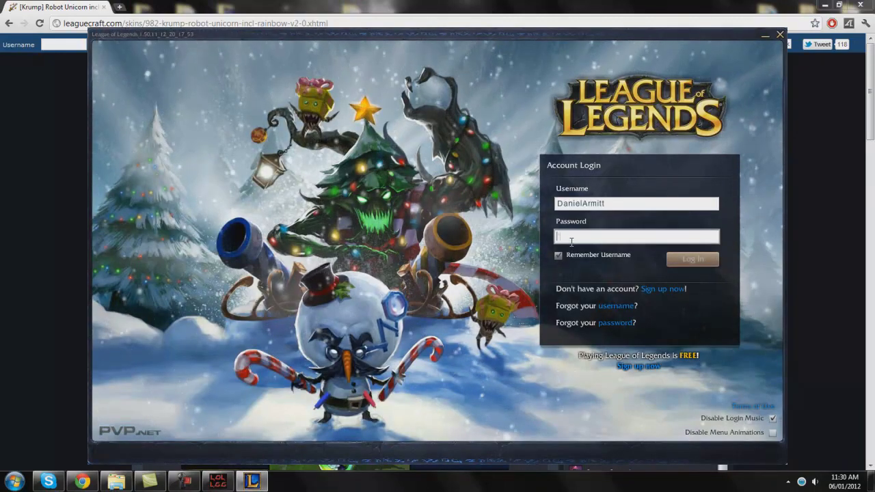
pyautogui.press('Return')
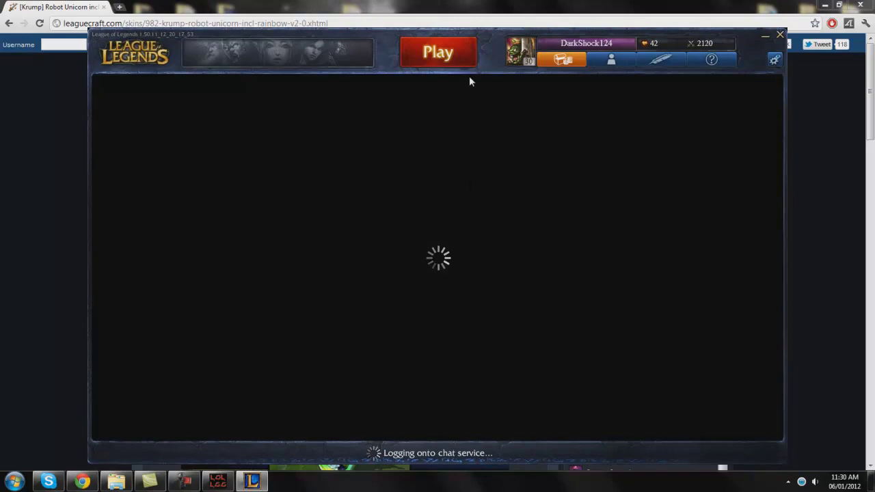
# Step: Create a custom 5-player Blind Pick game on Summoner's Rift with the default name and start it
pyautogui.click(456, 64)
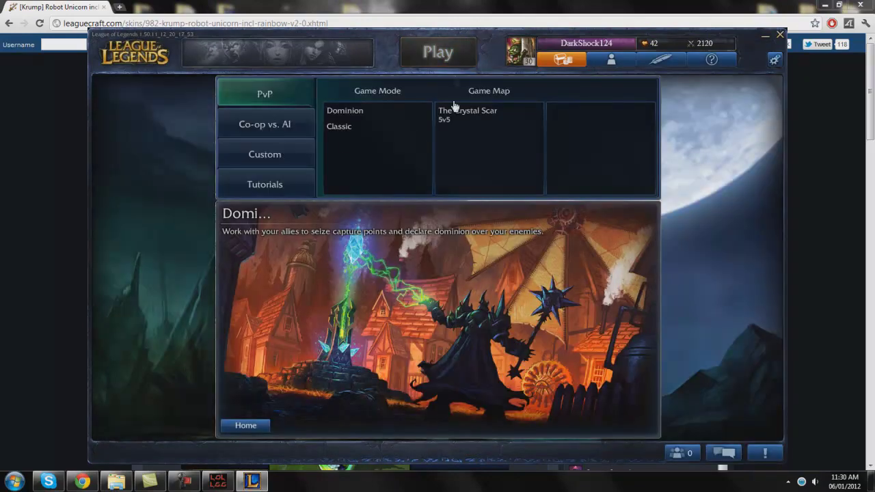
pyautogui.click(272, 151)
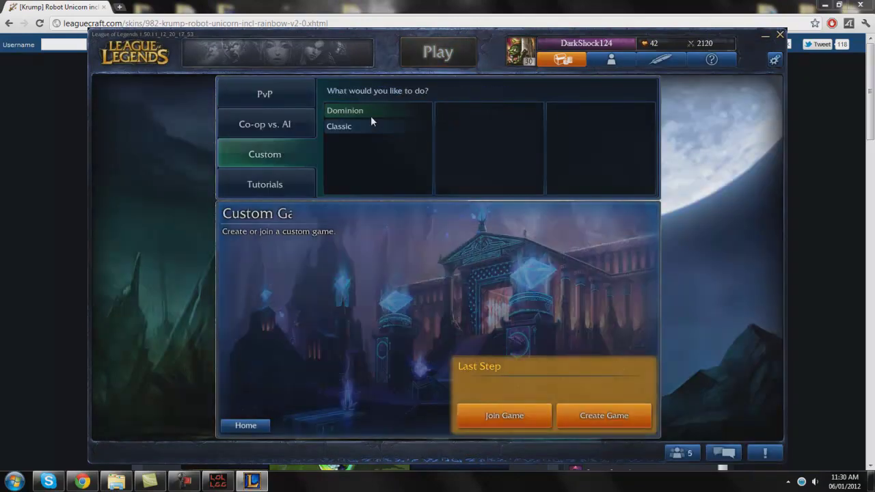
pyautogui.click(617, 413)
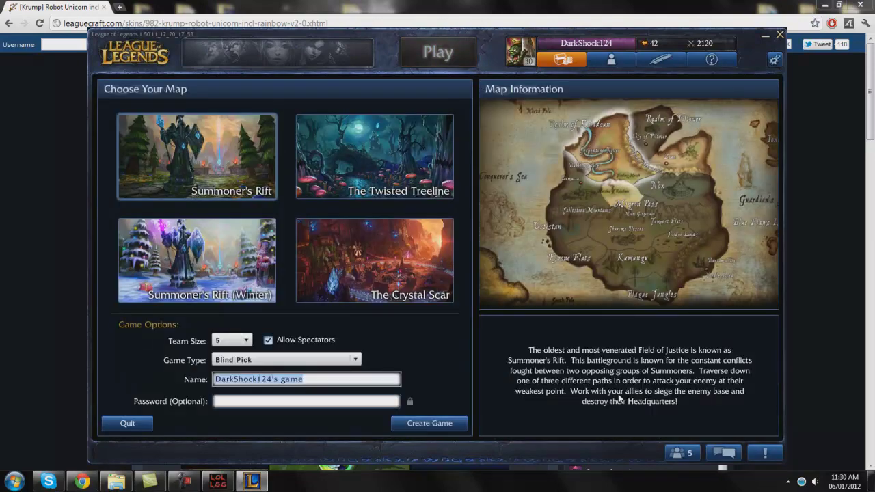
pyautogui.click(429, 423)
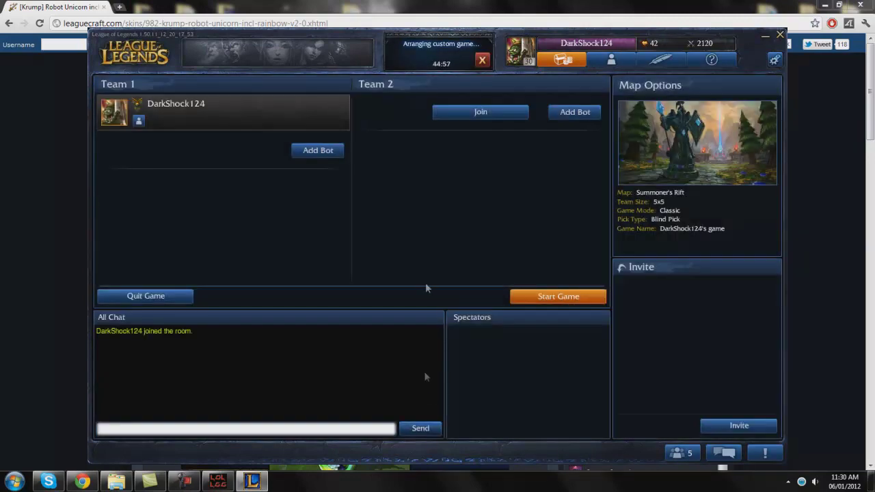
pyautogui.click(562, 297)
# Step: Choose Soraka as the champion and lock in the pick
pyautogui.click(418, 299)
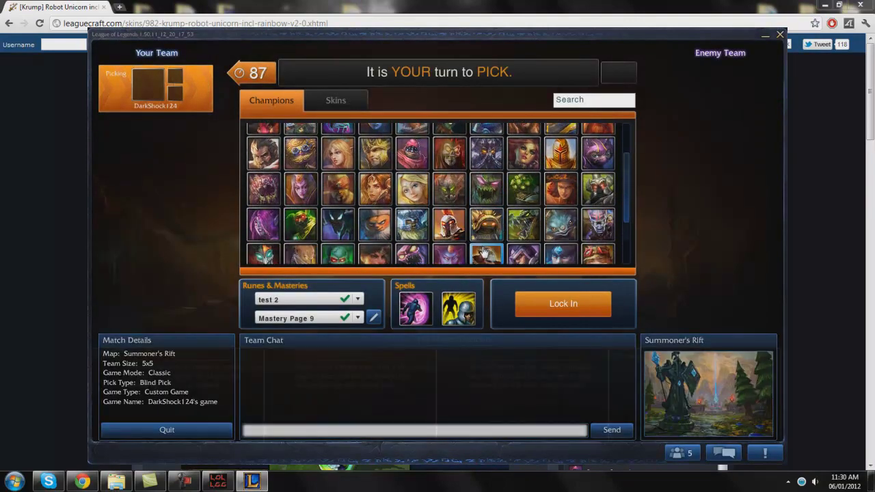
pyautogui.click(449, 206)
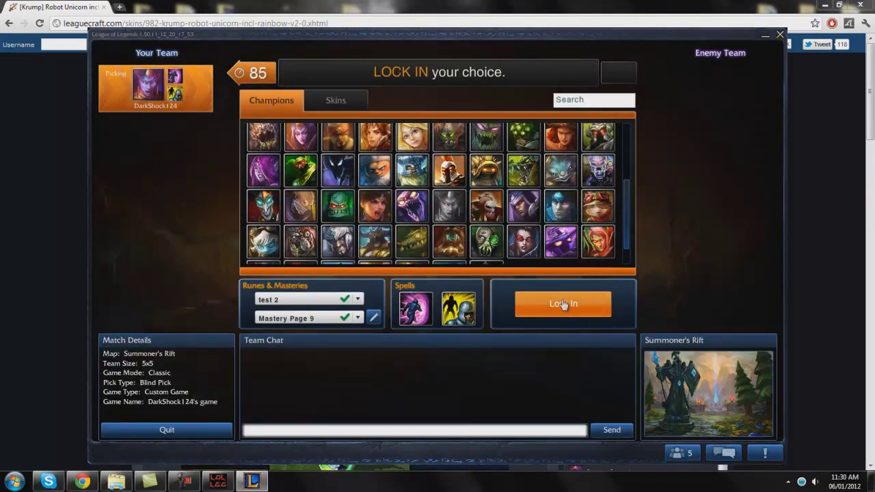
pyautogui.click(562, 301)
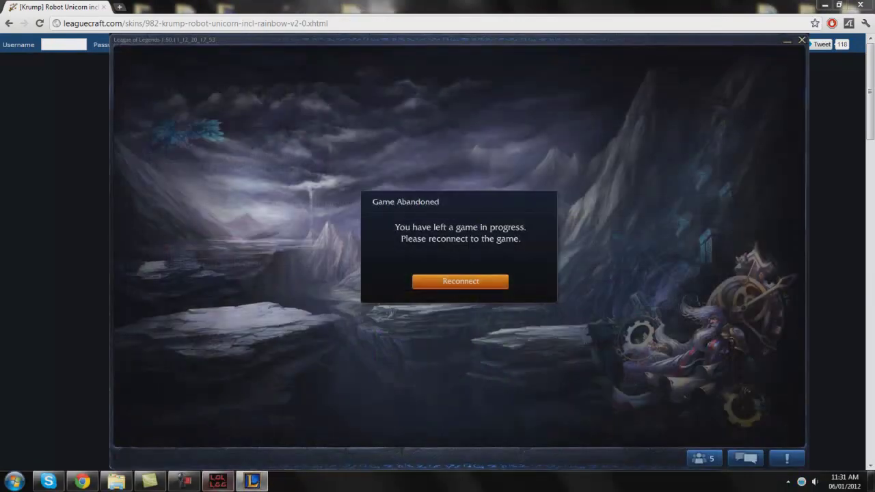
# Step: Switch to the skin installer, mark and unmark China Panda Jax in the skin list, and decline exiting the program
pyautogui.click(218, 482)
pyautogui.click(340, 197)
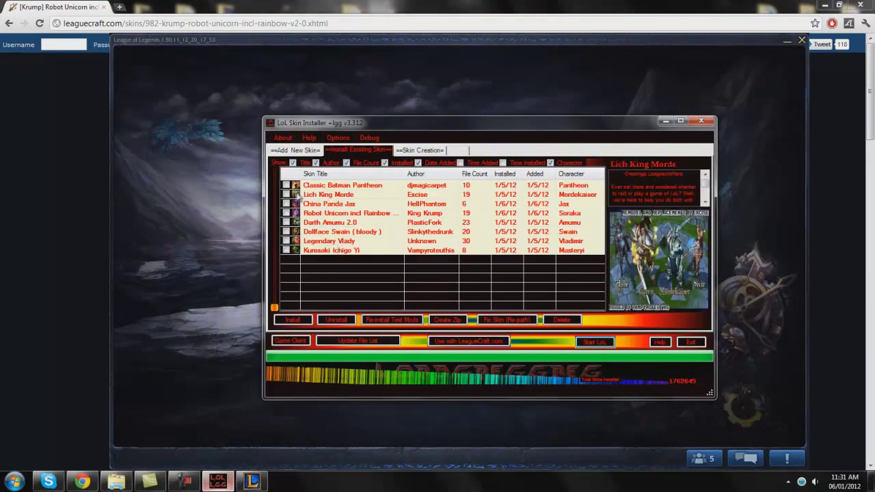
pyautogui.click(286, 204)
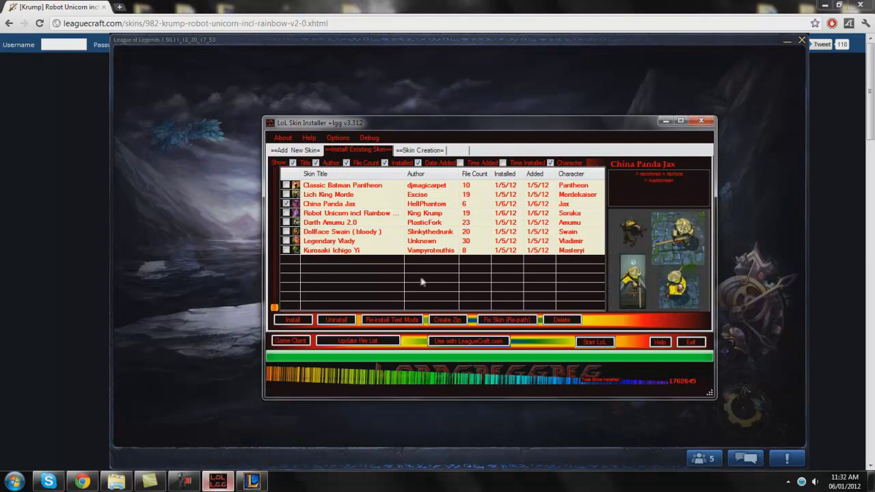
pyautogui.click(286, 204)
pyautogui.click(689, 343)
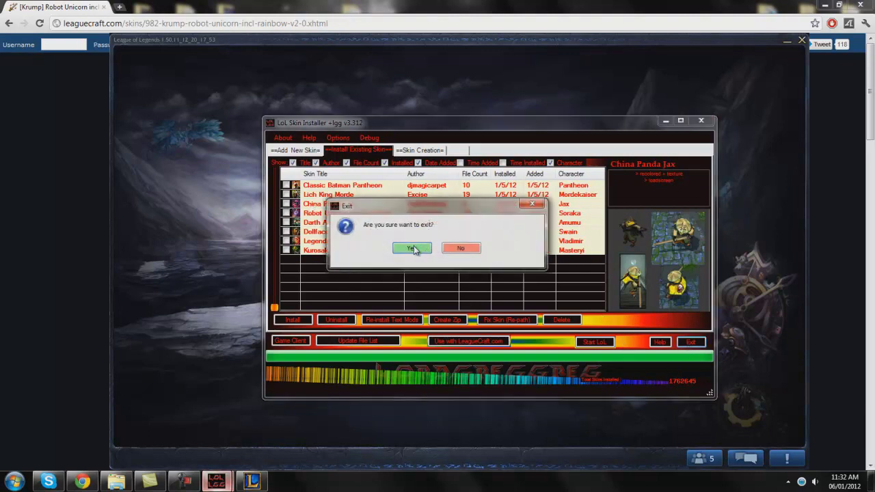
pyautogui.click(459, 248)
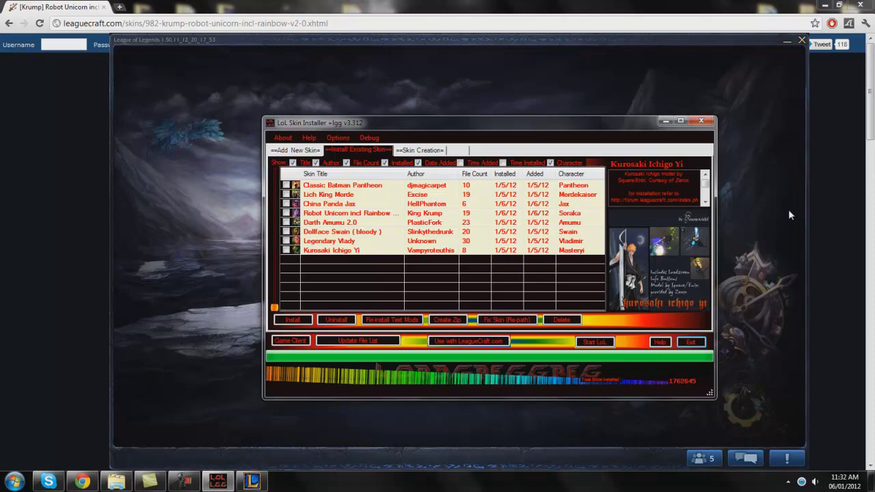
# Step: Switch back to the League of Legends client and reconnect to the abandoned game
pyautogui.click(802, 39)
pyautogui.click(452, 281)
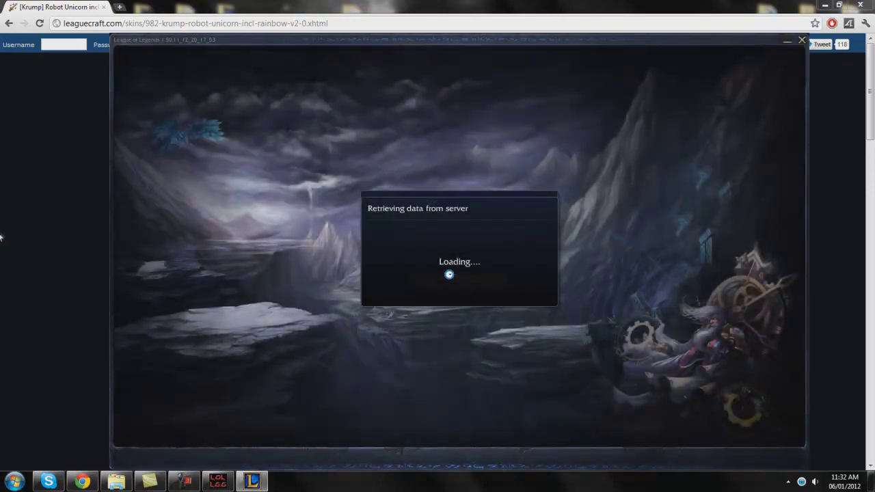